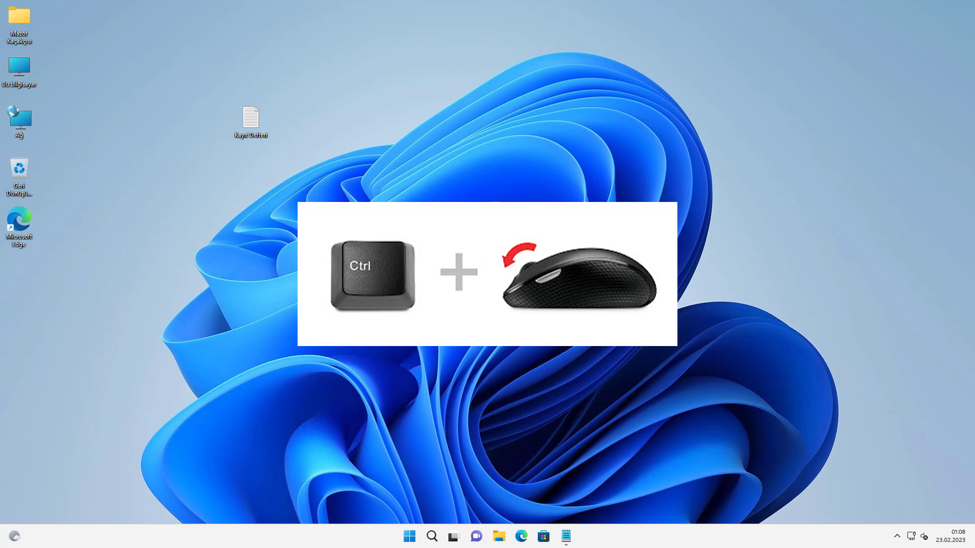
Enlarge the desktop icons freely, and reduce them back to roughly medium size
{"action": "scroll", "coordinate": [488, 274], "scroll_direction": "up", "scroll_amount": 3, "text": "ctrl"}
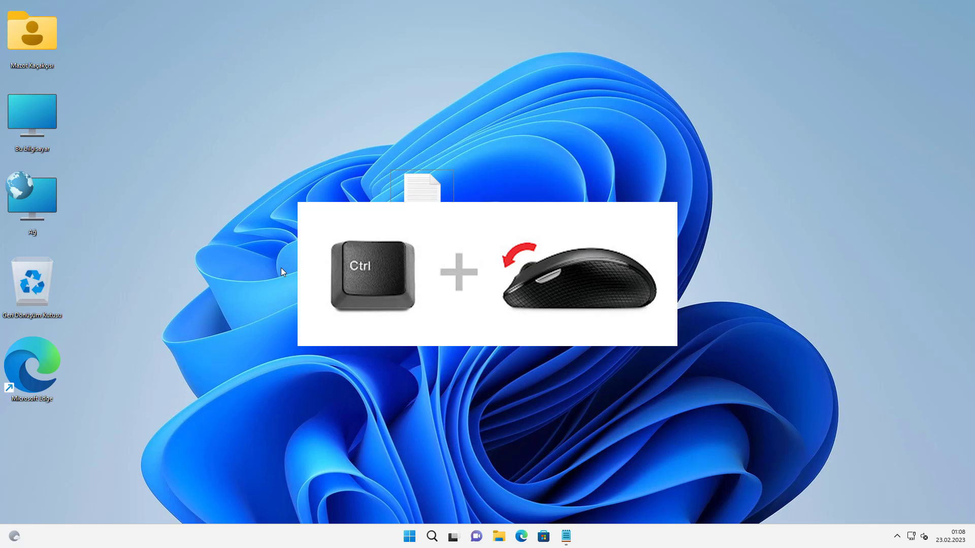
{"action": "scroll", "coordinate": [275, 258], "scroll_direction": "down", "scroll_amount": 3, "text": "ctrl"}
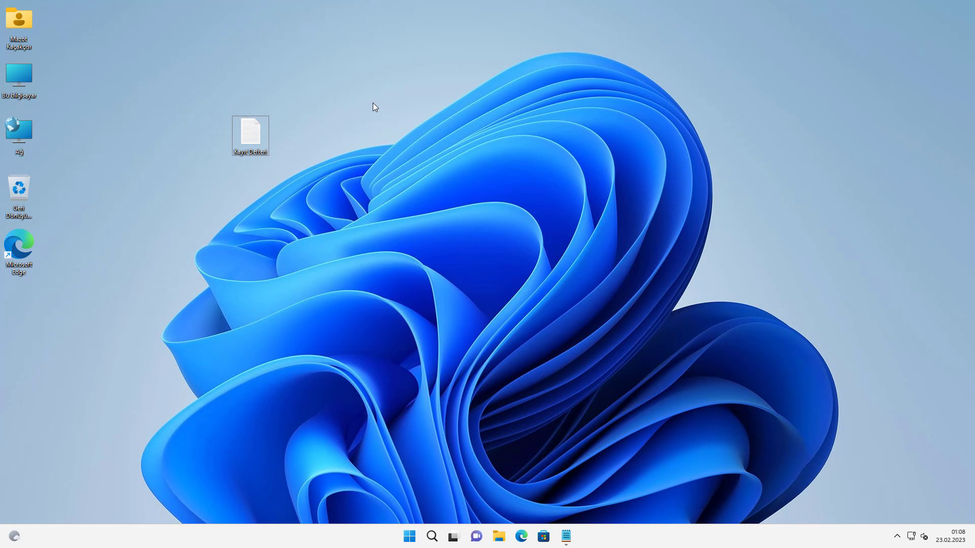
Try the desktop icon sizes, switching to small icons (Küçük simgeler) and back up to large icons (Büyük simgeler)
{"action": "right_click", "coordinate": [361, 77]}
{"action": "mouse_move", "coordinate": [397, 88]}
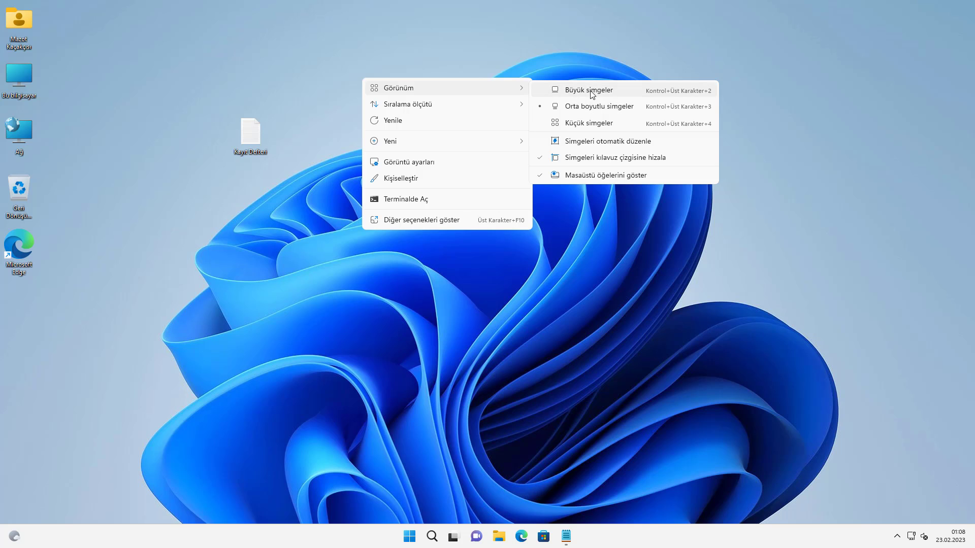
{"action": "left_click", "coordinate": [589, 123]}
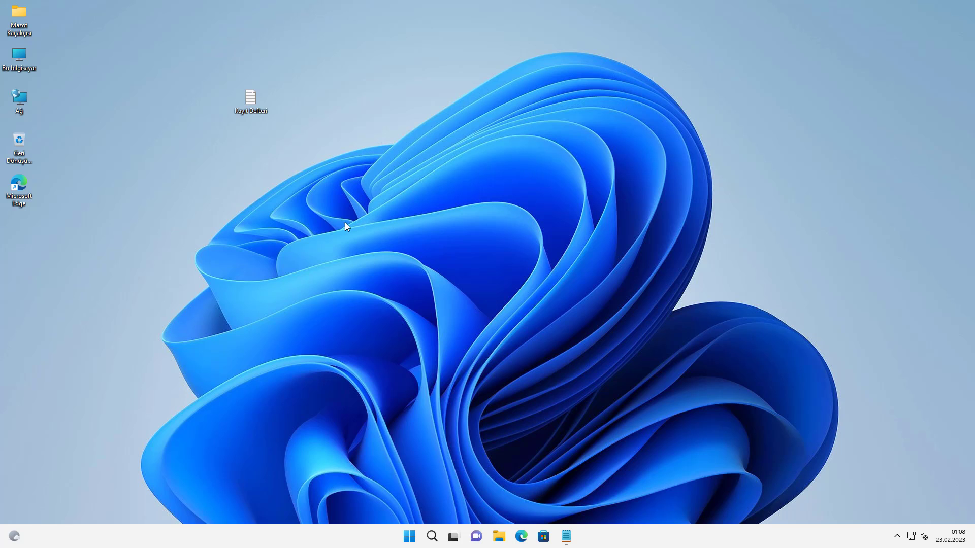
{"action": "right_click", "coordinate": [473, 110]}
{"action": "mouse_move", "coordinate": [603, 125]}
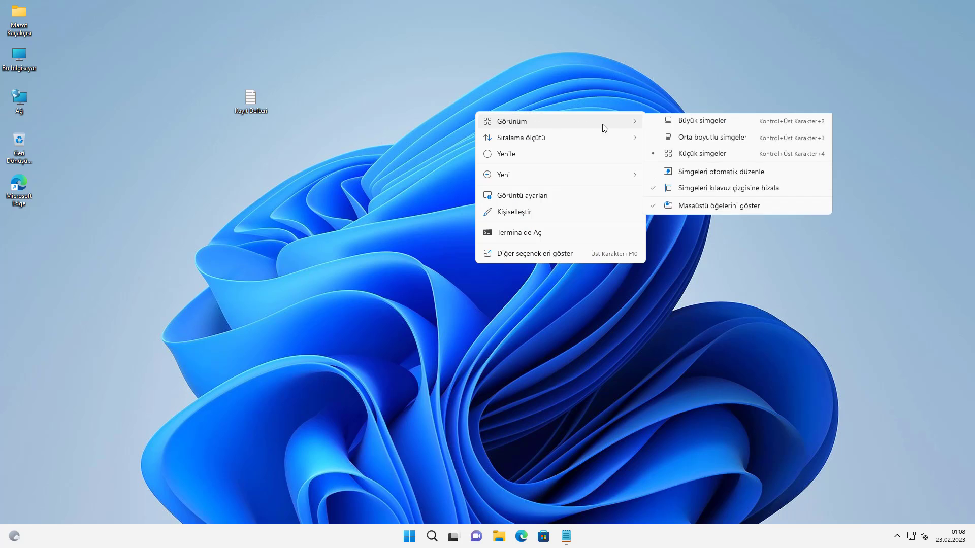
{"action": "left_click", "coordinate": [685, 128]}
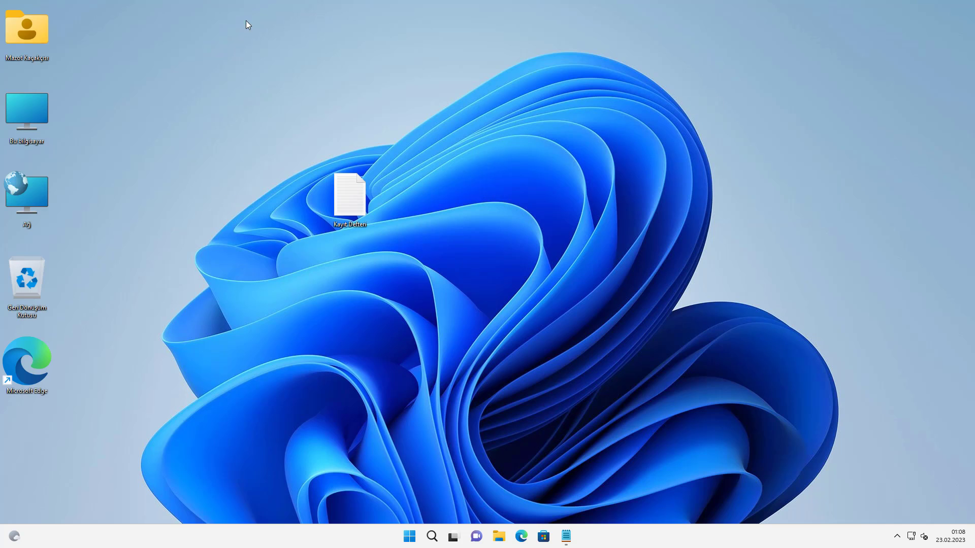
Set the desktop icon view to medium icons (Orta boyutlu simgeler)
{"action": "left_click_drag", "start_coordinate": [246, 20], "coordinate": [152, 406]}
{"action": "right_click", "coordinate": [385, 54]}
{"action": "mouse_move", "coordinate": [478, 67]}
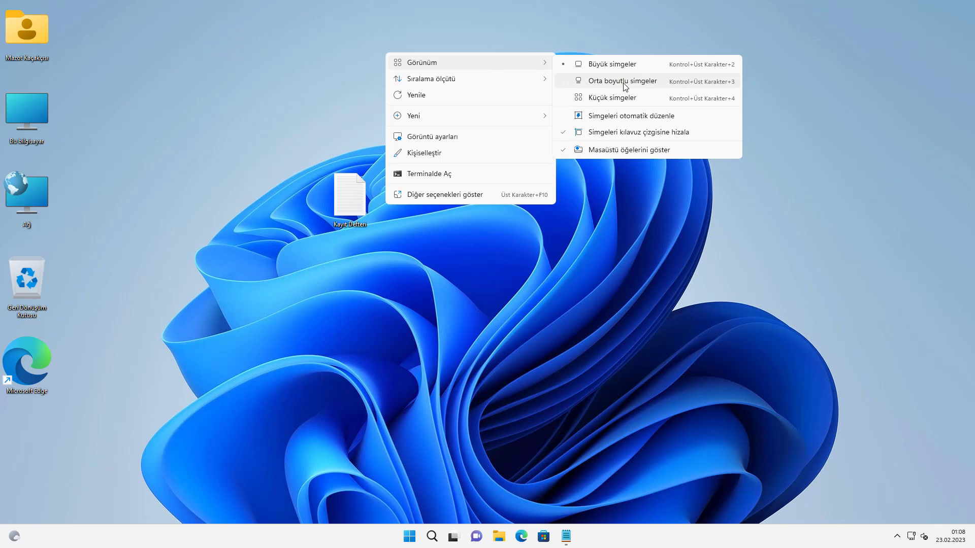
{"action": "left_click", "coordinate": [625, 83]}
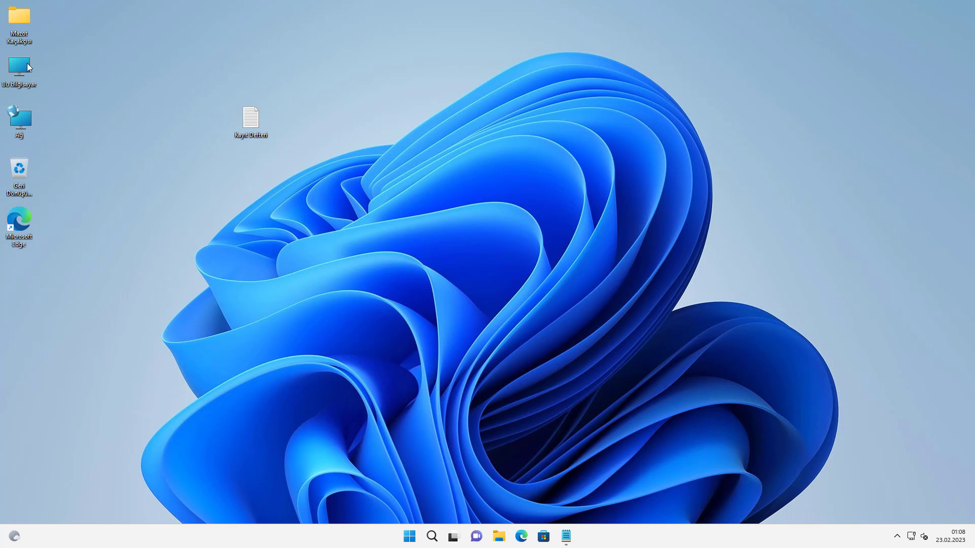
Copy the HKEY_CURRENT_USER\Control Panel\Desktop\WindowMetrics path from the Kayıt Defteri text file on the desktop, and minimize the file
{"action": "double_click", "coordinate": [251, 121]}
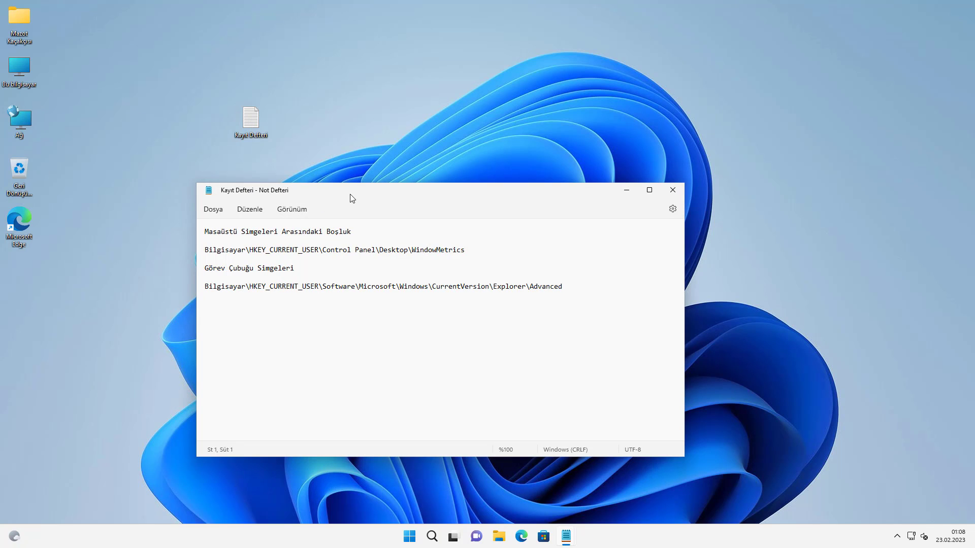
{"action": "left_click_drag", "start_coordinate": [350, 195], "coordinate": [500, 168]}
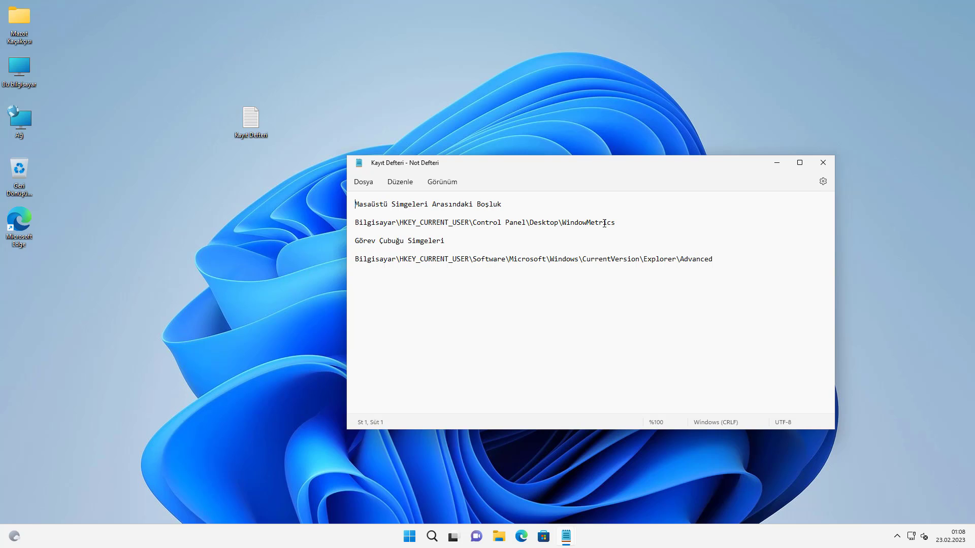
{"action": "left_click_drag", "start_coordinate": [615, 224], "coordinate": [355, 227]}
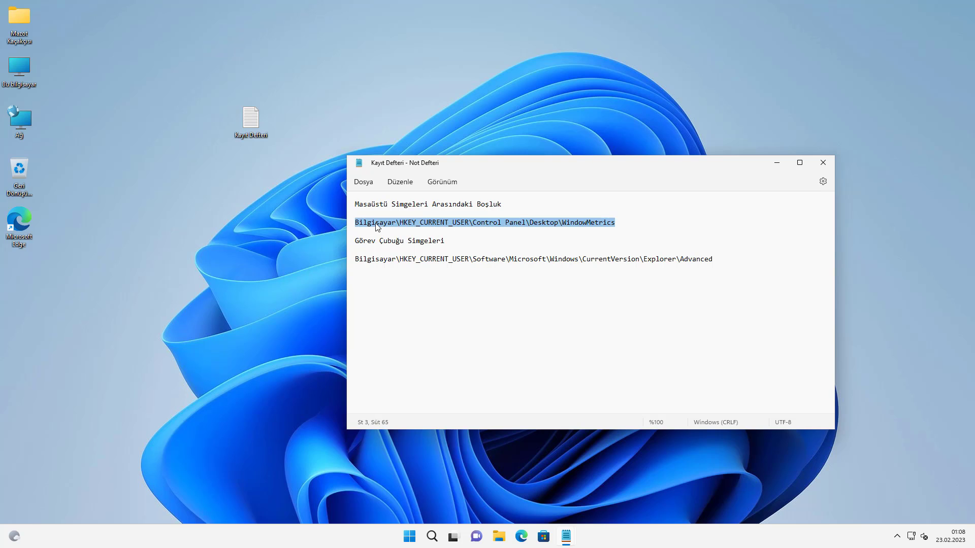
{"action": "right_click", "coordinate": [378, 227]}
{"action": "left_click", "coordinate": [406, 276]}
{"action": "left_click", "coordinate": [566, 536]}
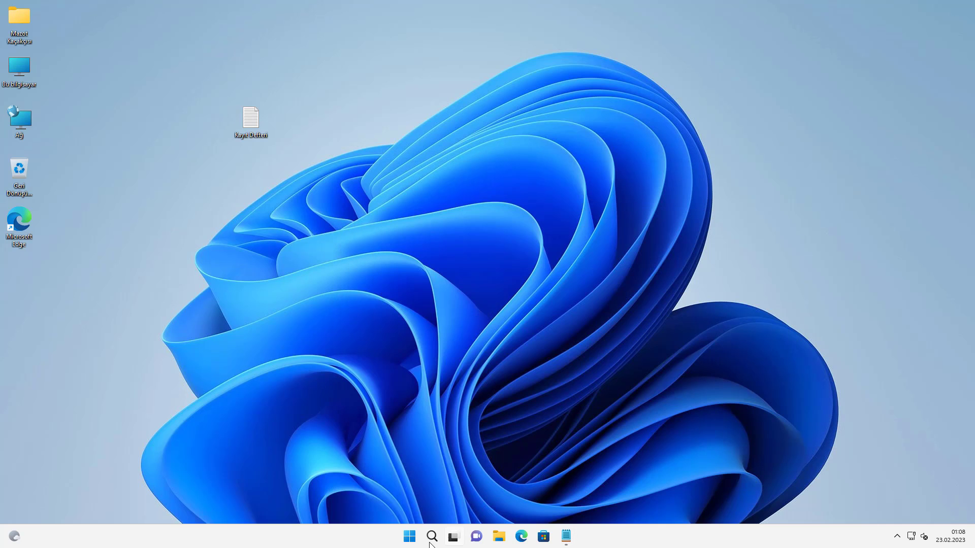
Find regedit with the Windows search, open the Registry Editor and allow it to make changes
{"action": "left_click", "coordinate": [431, 537]}
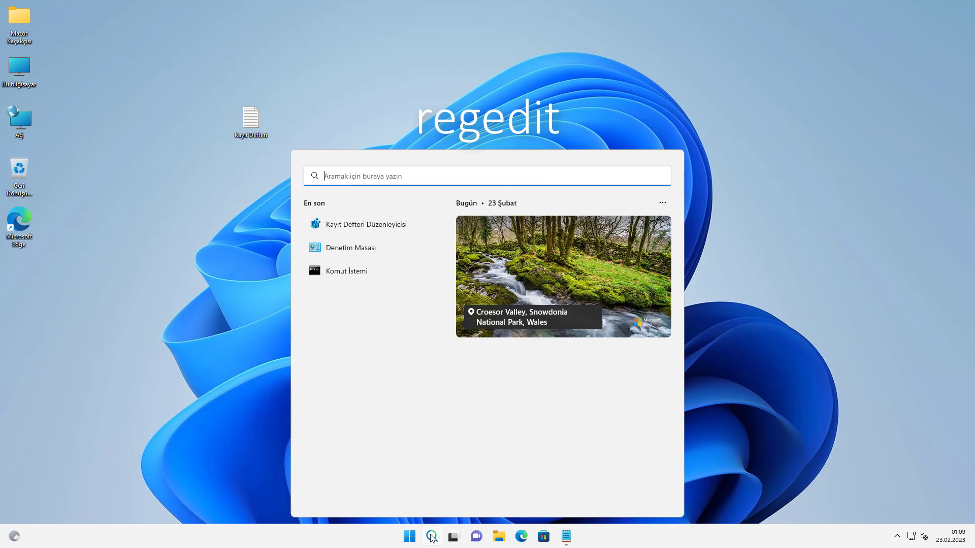
{"action": "type", "text": "regedit"}
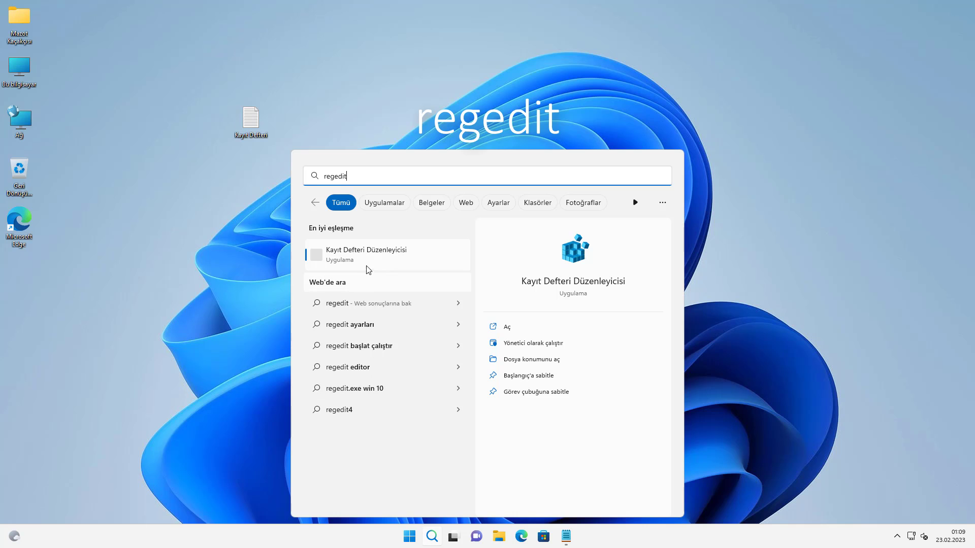
{"action": "left_click", "coordinate": [383, 264]}
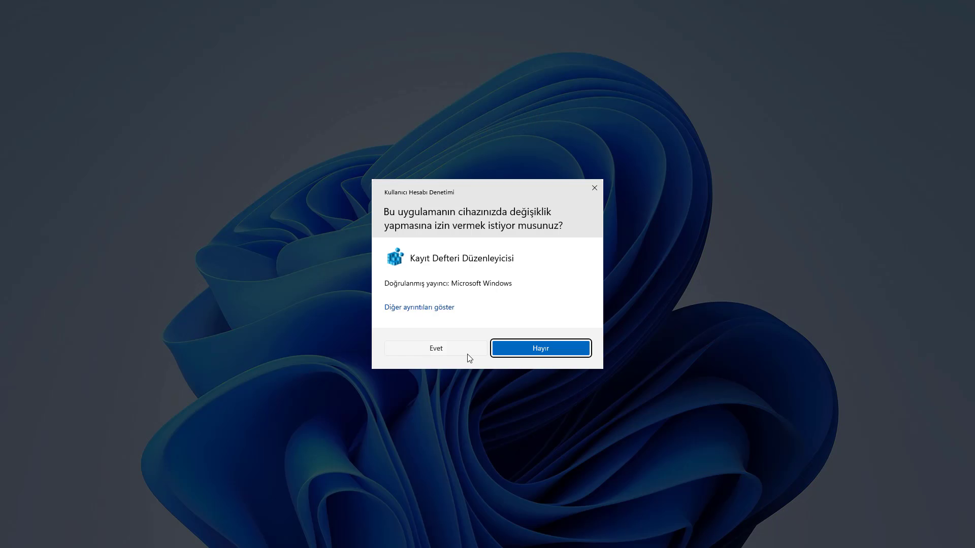
{"action": "left_click", "coordinate": [468, 354]}
Go to the registry key Bilgisayar\HKEY_CURRENT_USER\Control Panel\Desktop\WindowMetrics using the copied path
{"action": "left_click_drag", "start_coordinate": [210, 74], "coordinate": [182, 74]}
{"action": "left_click", "coordinate": [218, 73]}
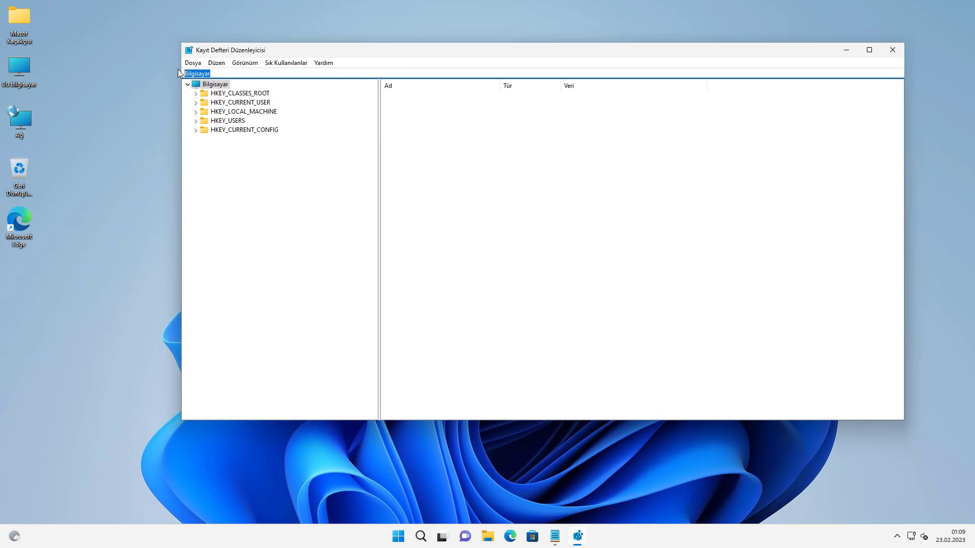
{"action": "key", "text": "BackSpace"}
{"action": "right_click", "coordinate": [195, 73]}
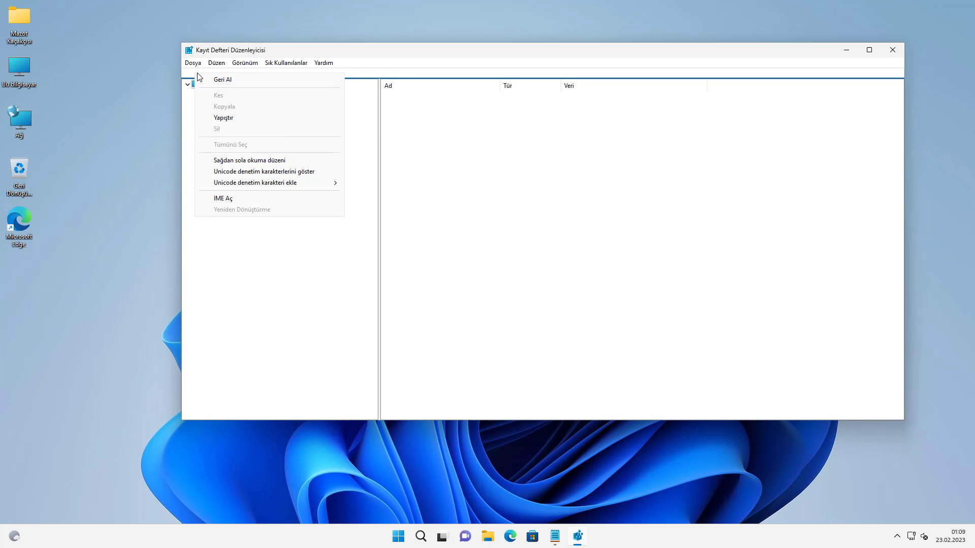
{"action": "left_click", "coordinate": [226, 118]}
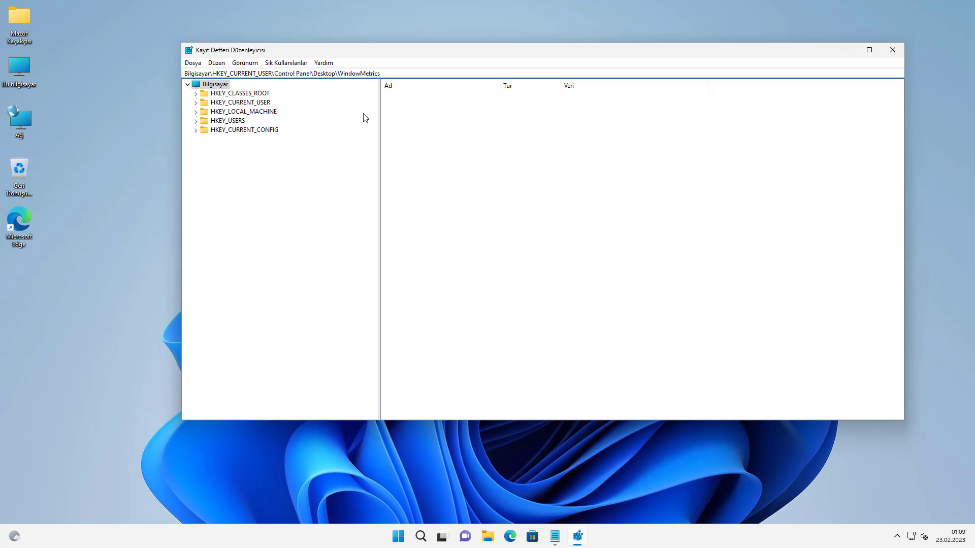
{"action": "key", "text": "Return"}
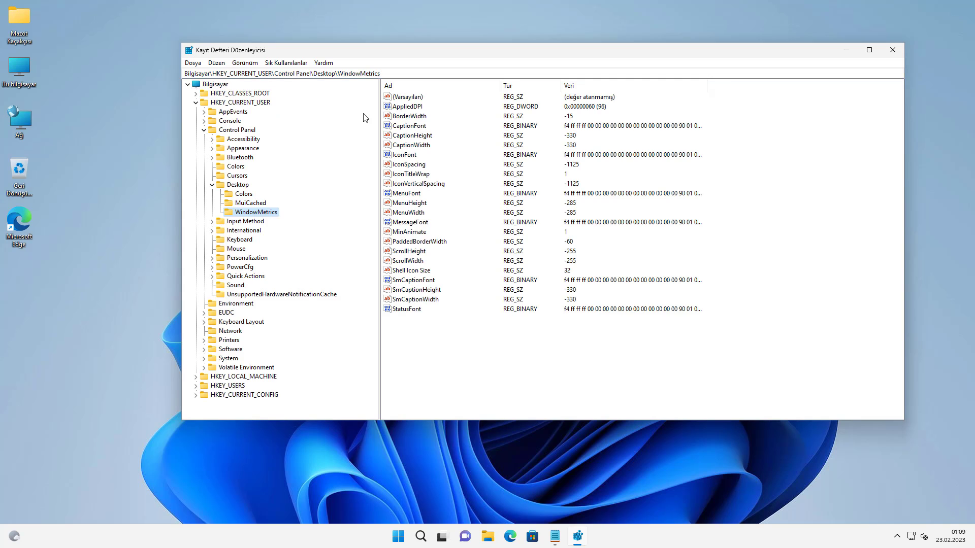
Set the value data of IconVerticalSpacing in the WindowMetrics key to -2700
{"action": "left_click", "coordinate": [421, 186]}
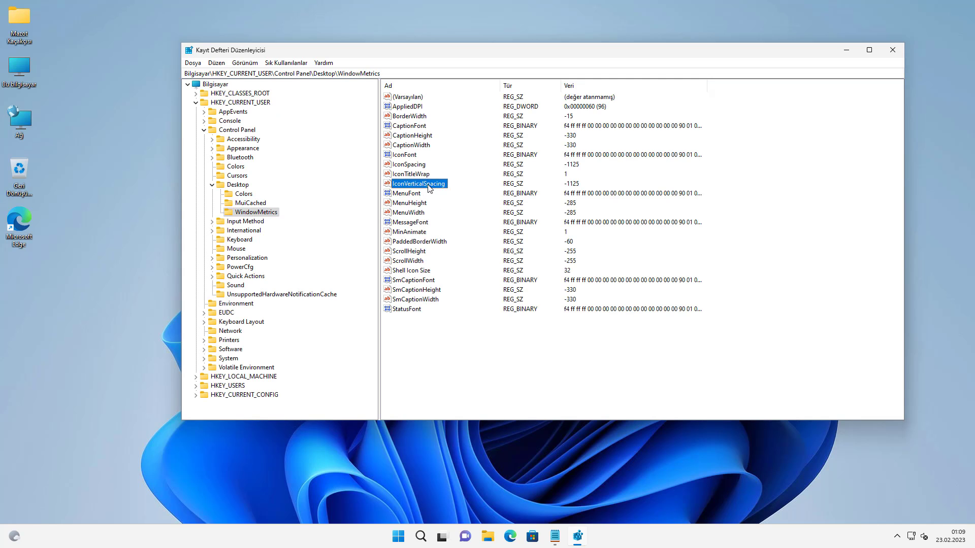
{"action": "double_click", "coordinate": [432, 186]}
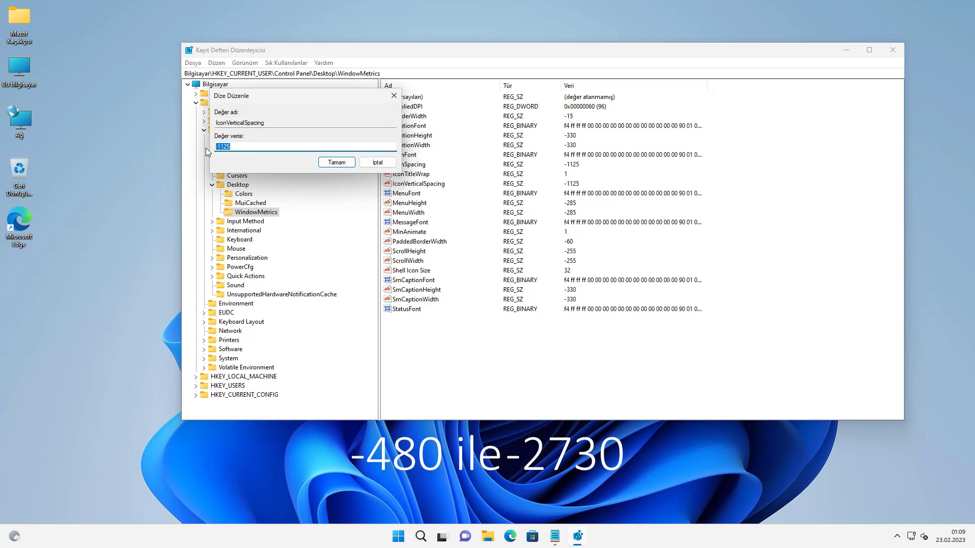
{"action": "left_click_drag", "start_coordinate": [241, 148], "coordinate": [222, 148]}
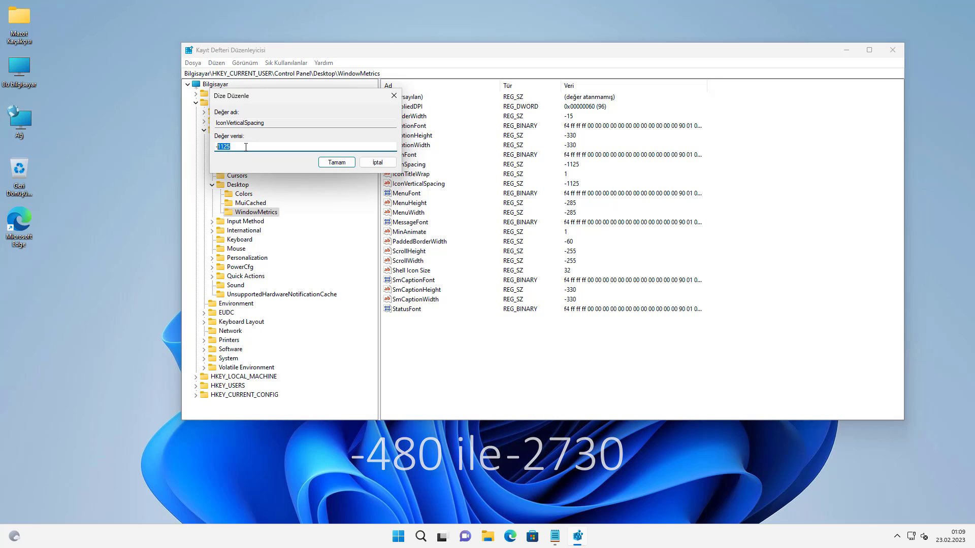
{"action": "left_click_drag", "start_coordinate": [241, 148], "coordinate": [219, 148]}
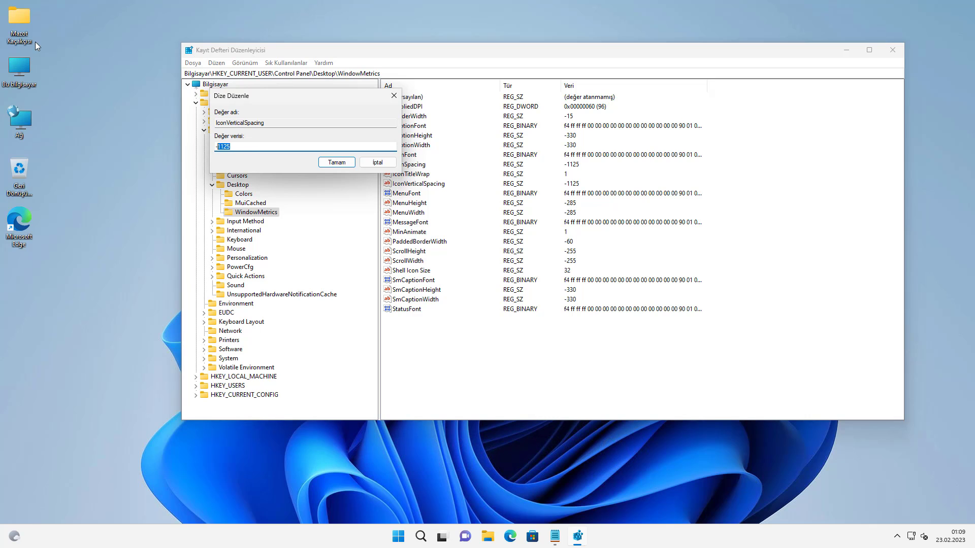
{"action": "left_click", "coordinate": [247, 146]}
{"action": "left_click_drag", "start_coordinate": [223, 149], "coordinate": [219, 146]}
{"action": "left_click", "coordinate": [227, 146]}
{"action": "left_click_drag", "start_coordinate": [231, 147], "coordinate": [219, 147]}
{"action": "left_click", "coordinate": [230, 146]}
{"action": "type", "text": "-2700"}
{"action": "left_click", "coordinate": [337, 162]}
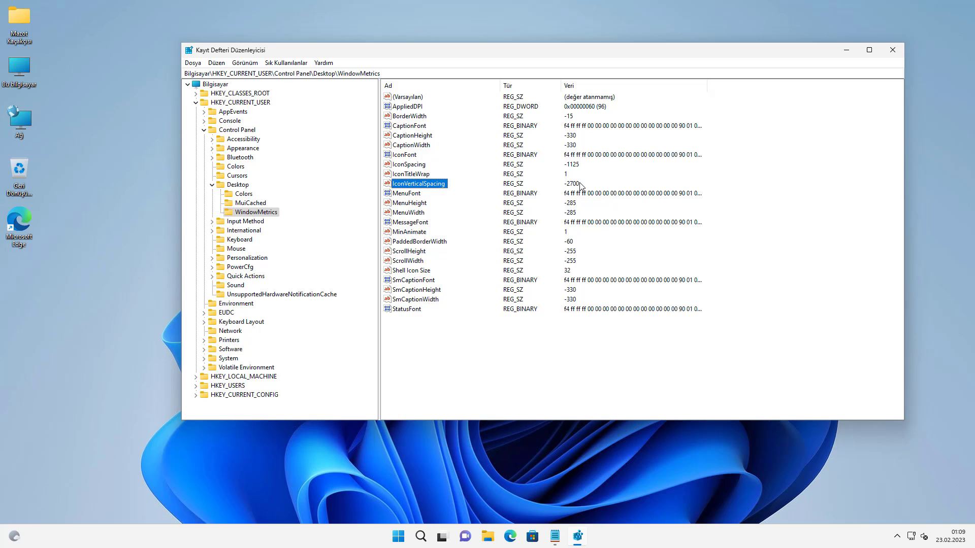
Close the Registry Editor and sign out of Windows (Oturumu kapat) to apply the spacing change
{"action": "left_click", "coordinate": [892, 50]}
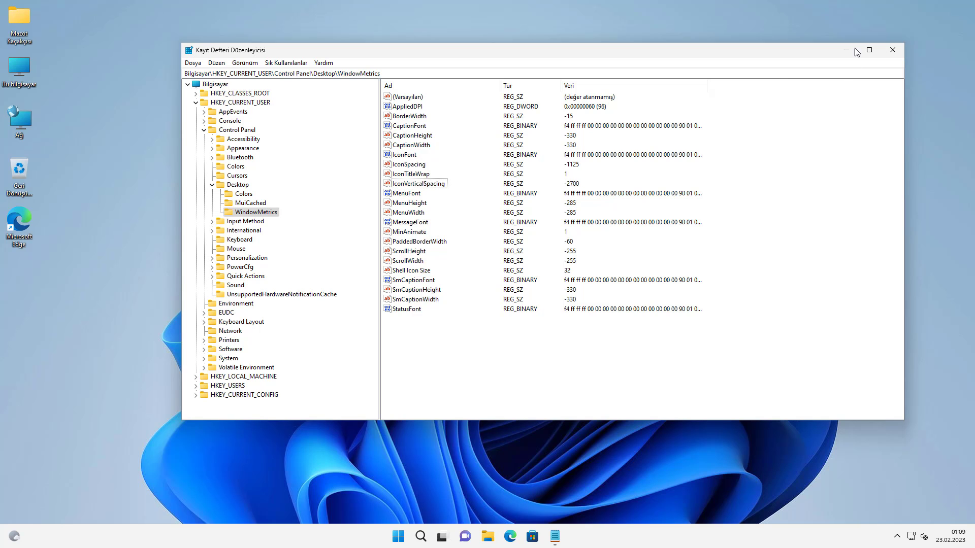
{"action": "right_click", "coordinate": [410, 536]}
{"action": "mouse_move", "coordinate": [433, 497]}
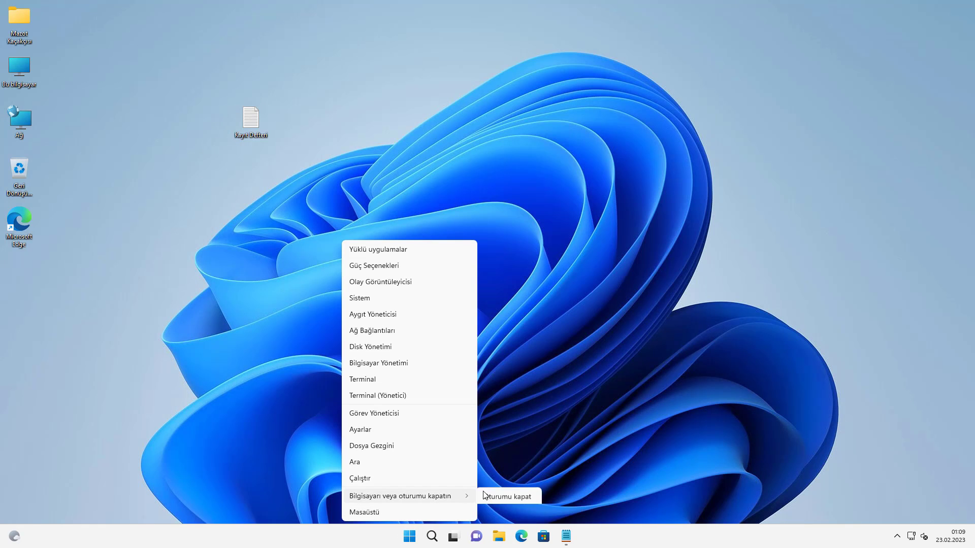
{"action": "left_click", "coordinate": [510, 494]}
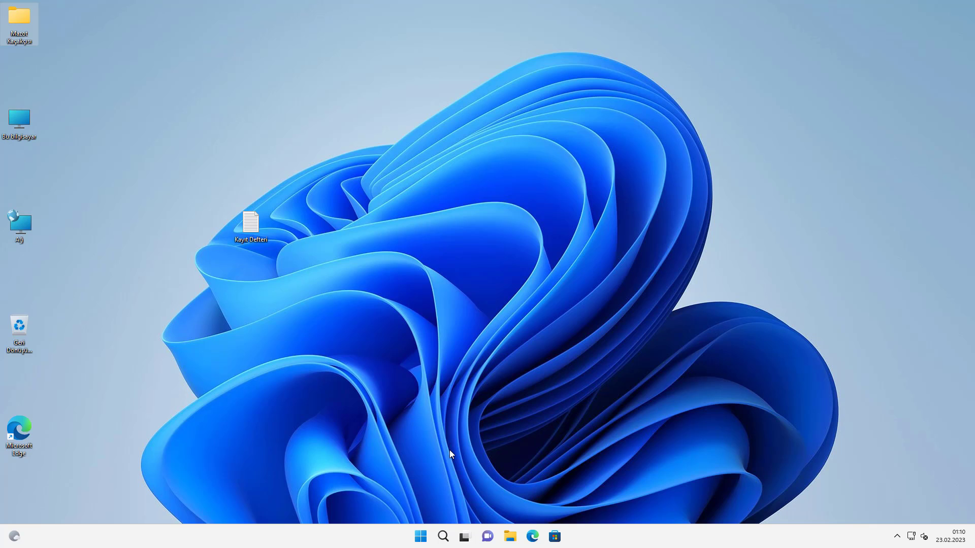
Reopen the Registry Editor by searching for regedit, and approve its permission request
{"action": "left_click", "coordinate": [443, 537]}
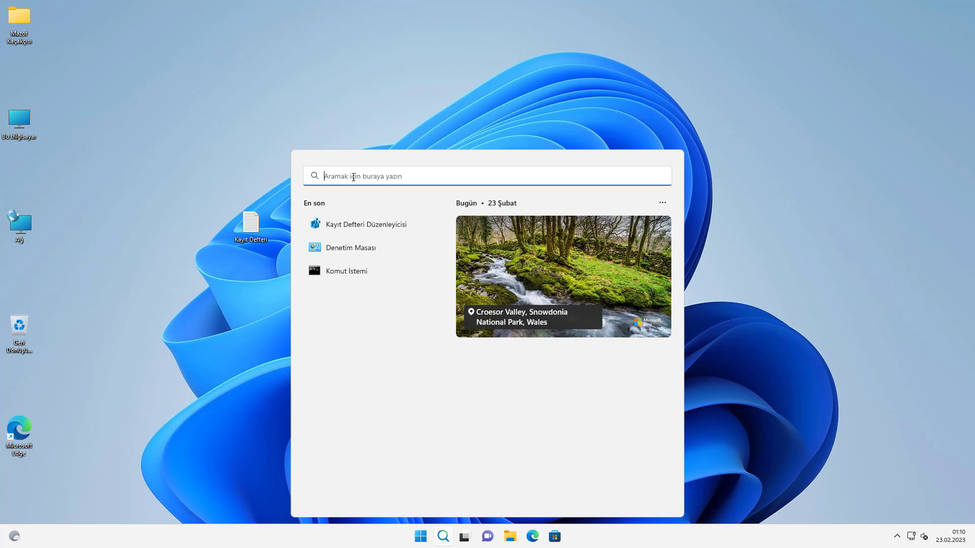
{"action": "type", "text": "regedit"}
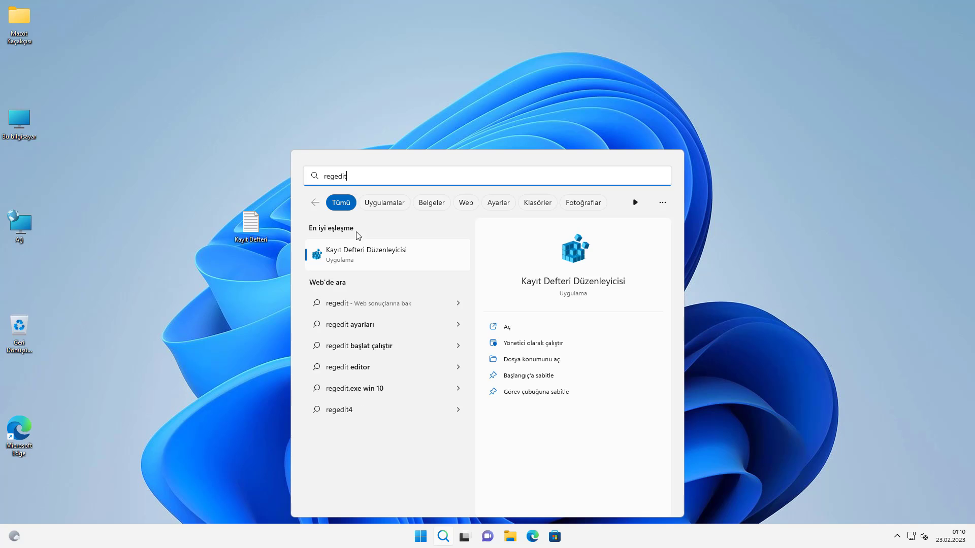
{"action": "left_click", "coordinate": [368, 256]}
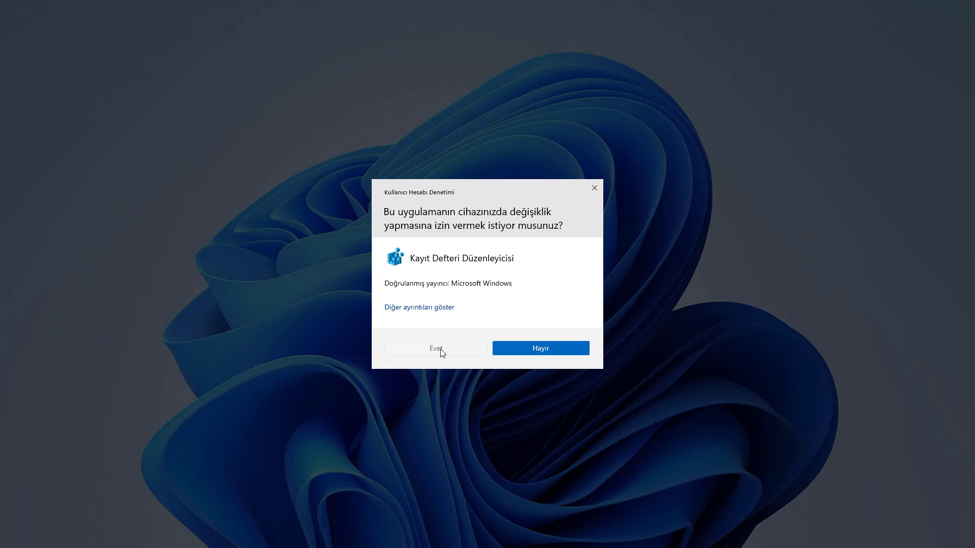
{"action": "left_click", "coordinate": [438, 348]}
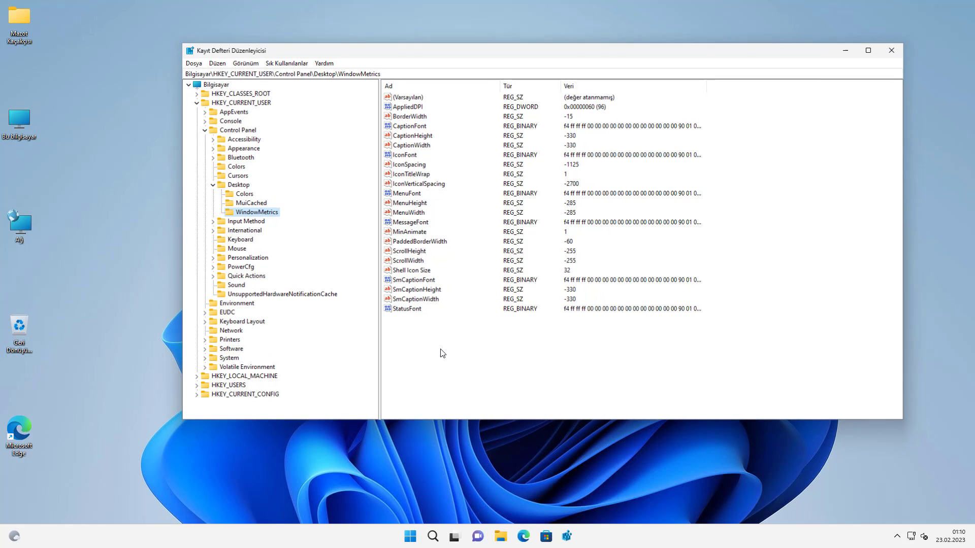
Set the value data of IconVerticalSpacing back to -1125 and close the Registry Editor
{"action": "left_click", "coordinate": [414, 187]}
{"action": "double_click", "coordinate": [415, 187]}
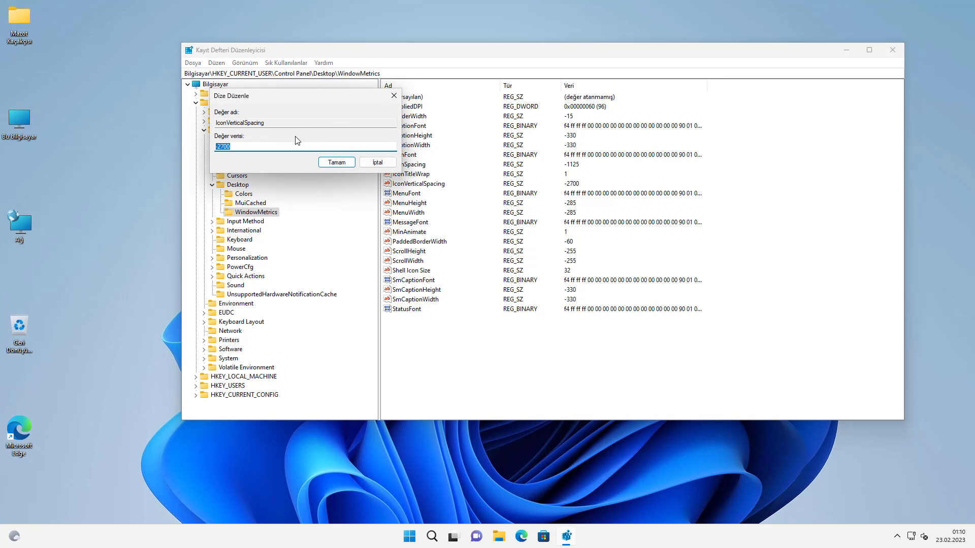
{"action": "left_click", "coordinate": [223, 148]}
{"action": "double_click", "coordinate": [219, 147]}
{"action": "type", "text": "-1125"}
{"action": "left_click", "coordinate": [337, 162]}
{"action": "left_click", "coordinate": [892, 50]}
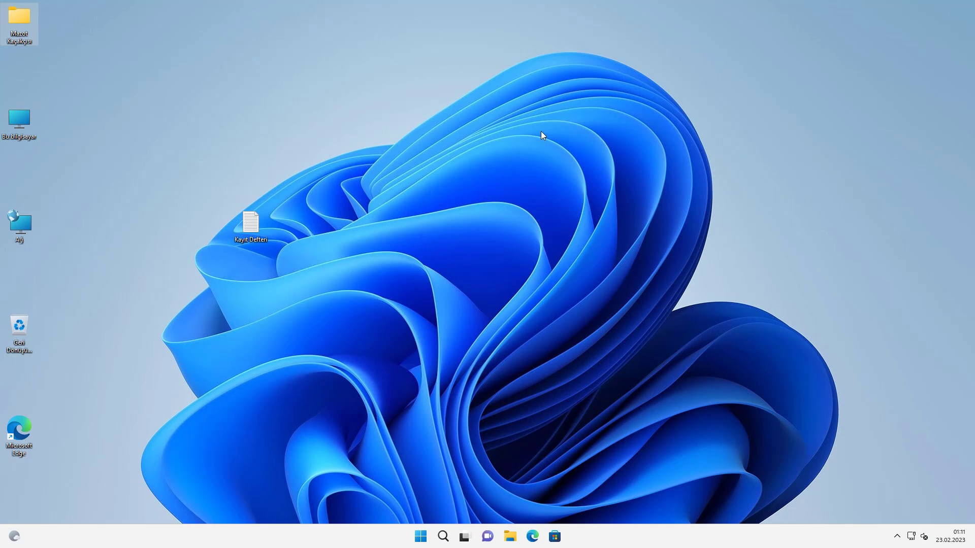
Restart the computer (Yeniden başlat) to apply the icon spacing value
{"action": "right_click", "coordinate": [420, 537]}
{"action": "mouse_move", "coordinate": [480, 496]}
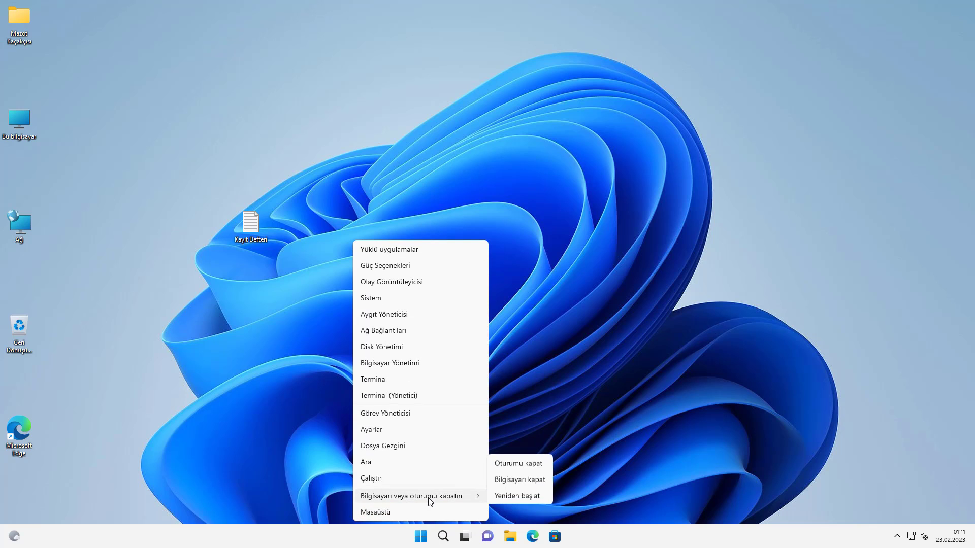
{"action": "left_click", "coordinate": [517, 495]}
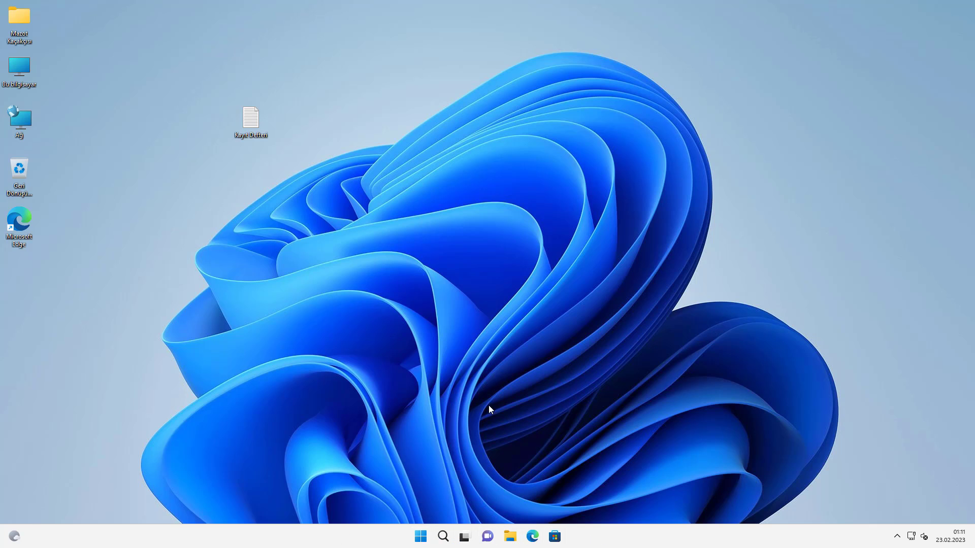
Open the Registry Editor by searching for regedit, and approve its permission request
{"action": "left_click", "coordinate": [443, 538]}
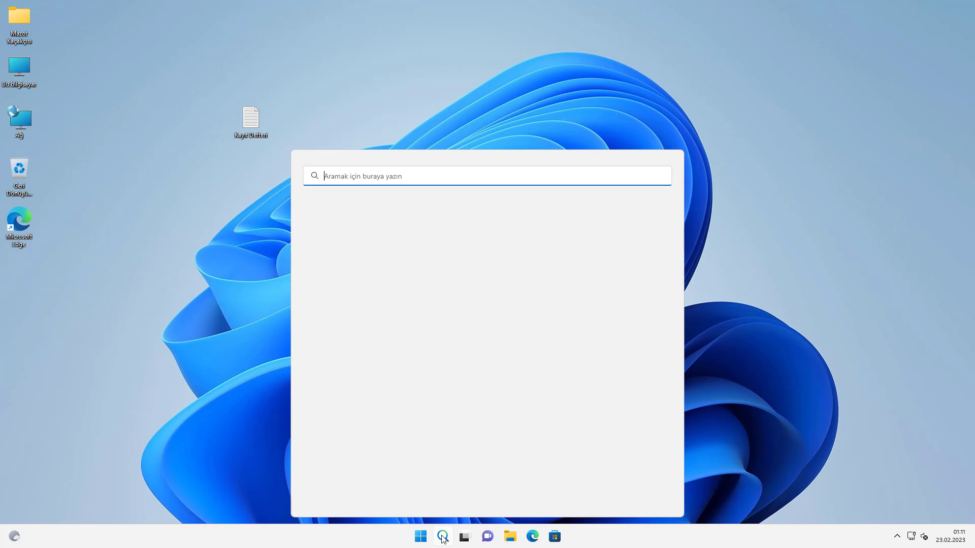
{"action": "type", "text": "regedit"}
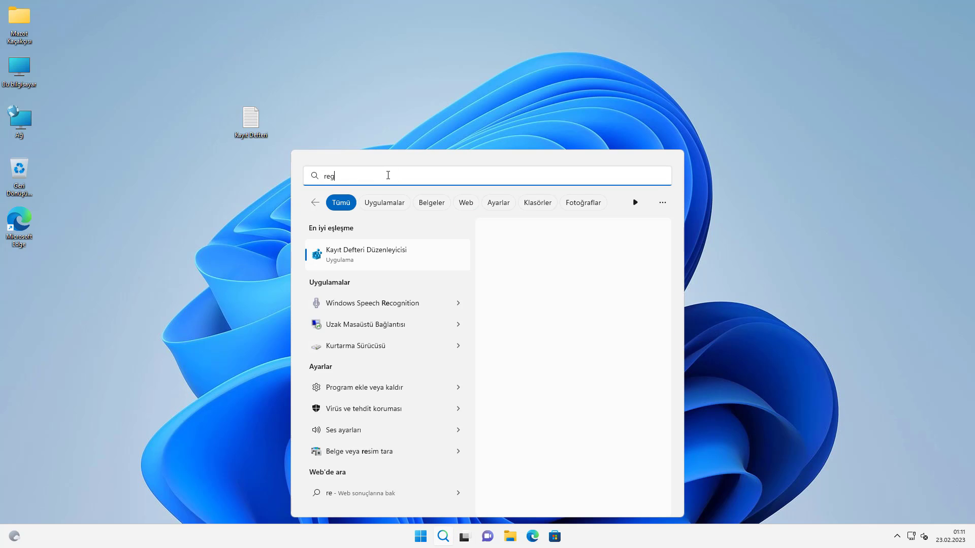
{"action": "left_click", "coordinate": [376, 265]}
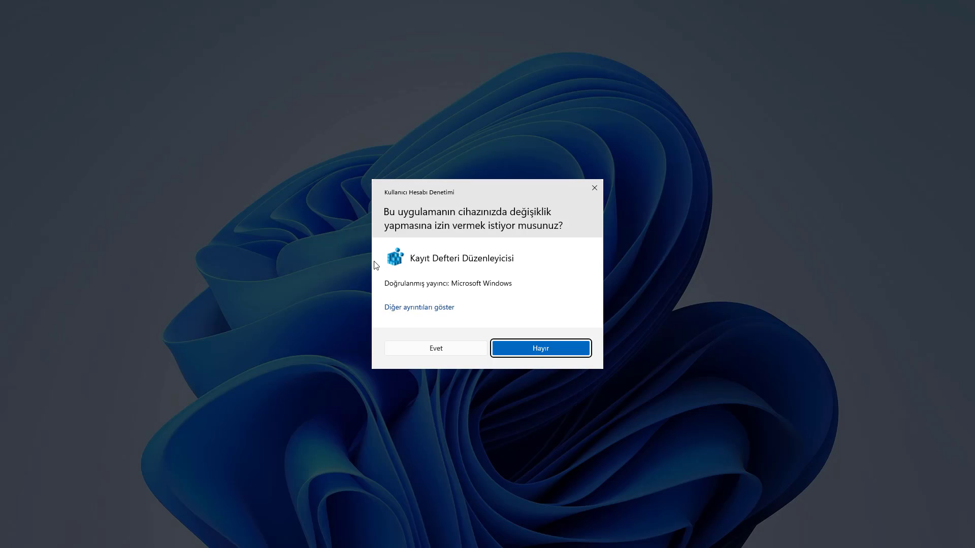
{"action": "left_click", "coordinate": [446, 349]}
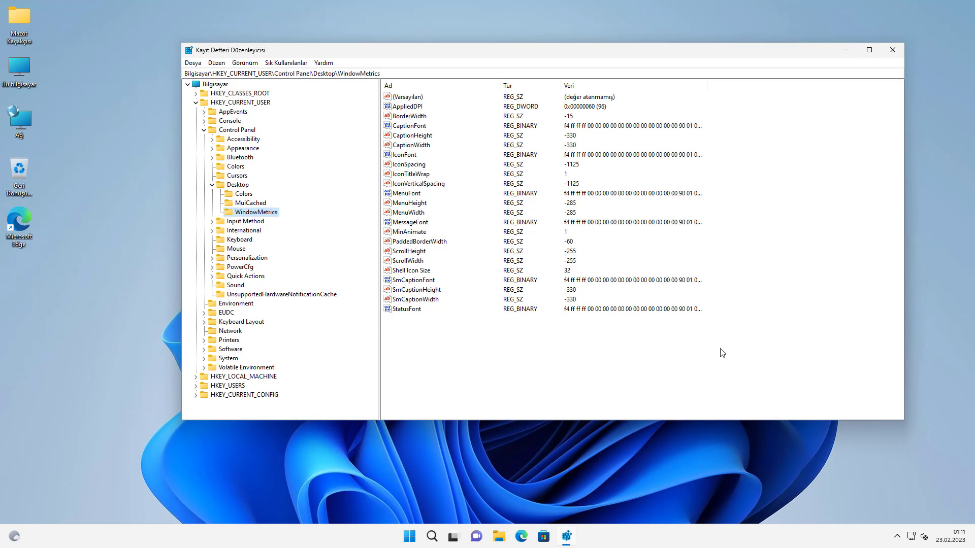
Copy the taskbar icons registry path ending in Explorer\Advanced from the desktop note Kayıt Defteri, and minimize the note
{"action": "key", "text": "super+d"}
{"action": "double_click", "coordinate": [247, 127]}
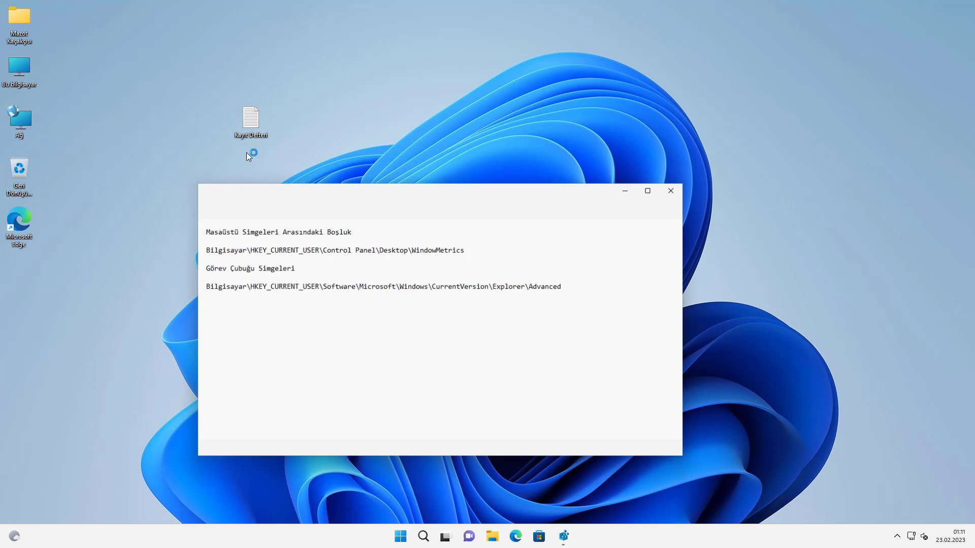
{"action": "left_click_drag", "start_coordinate": [562, 298], "coordinate": [218, 285]}
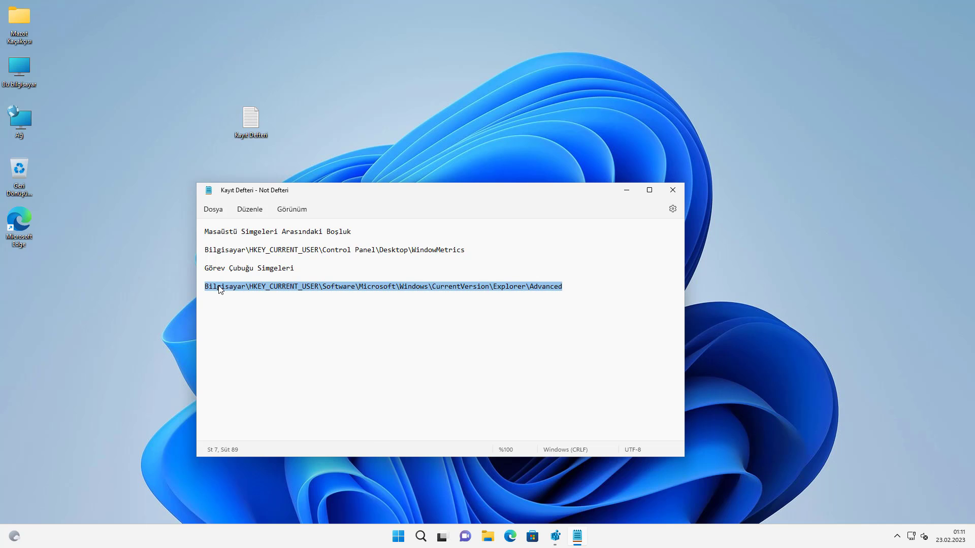
{"action": "right_click", "coordinate": [218, 285]}
{"action": "left_click", "coordinate": [249, 339]}
{"action": "left_click", "coordinate": [627, 190]}
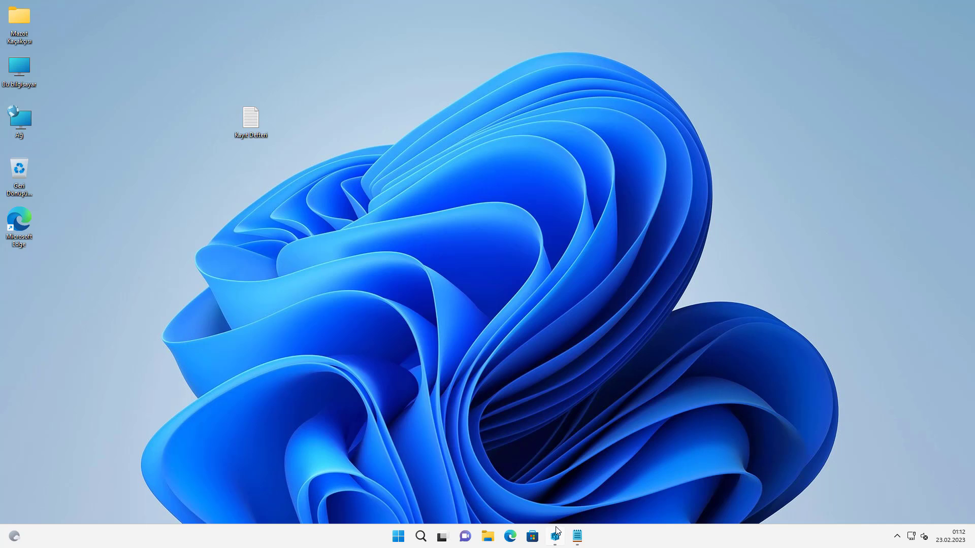
Go to the copied path HKEY_CURRENT_USER\Software\Microsoft\Windows\CurrentVersion\Explorer\Advanced in the Registry Editor
{"action": "left_click", "coordinate": [555, 536]}
{"action": "left_click", "coordinate": [555, 536]}
{"action": "left_click", "coordinate": [555, 536]}
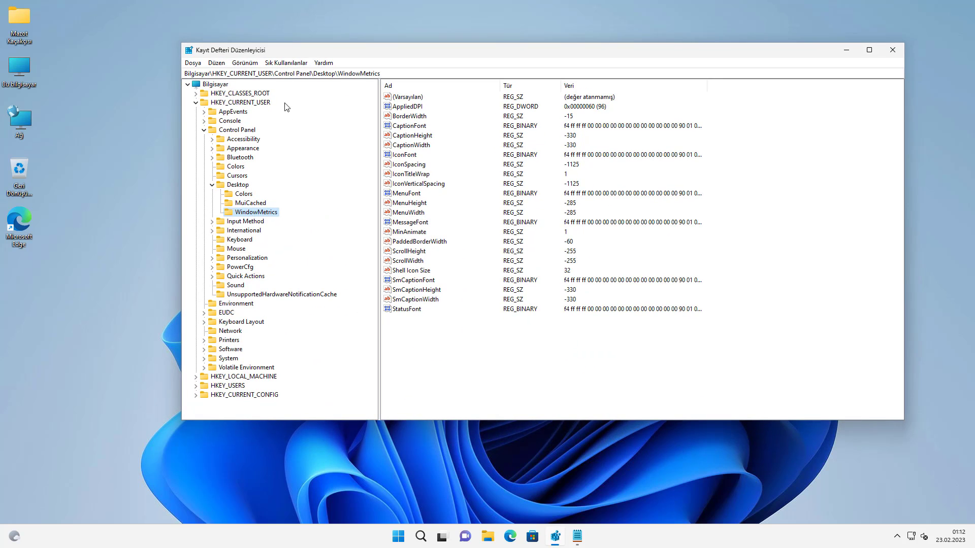
{"action": "left_click", "coordinate": [190, 73]}
{"action": "right_click", "coordinate": [190, 73]}
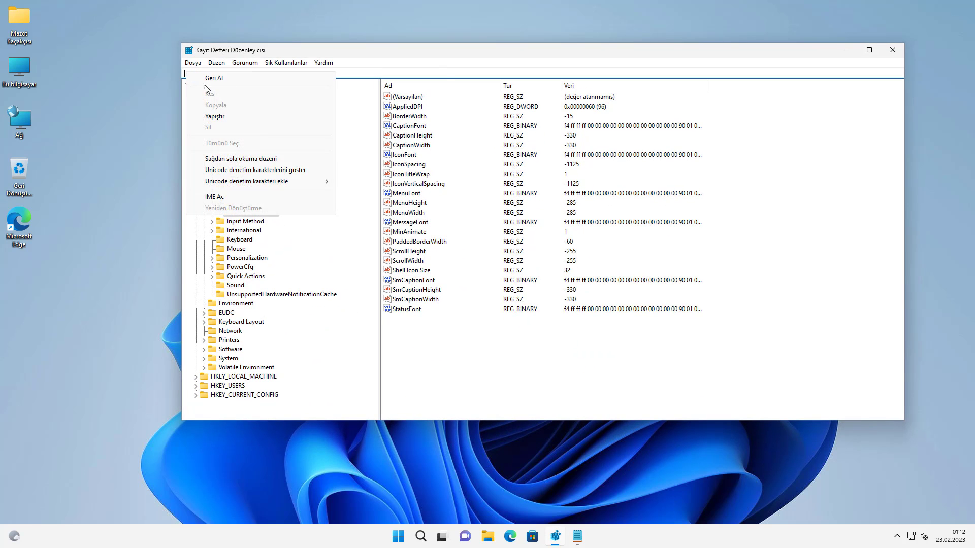
{"action": "left_click", "coordinate": [213, 116]}
{"action": "key", "text": "Return"}
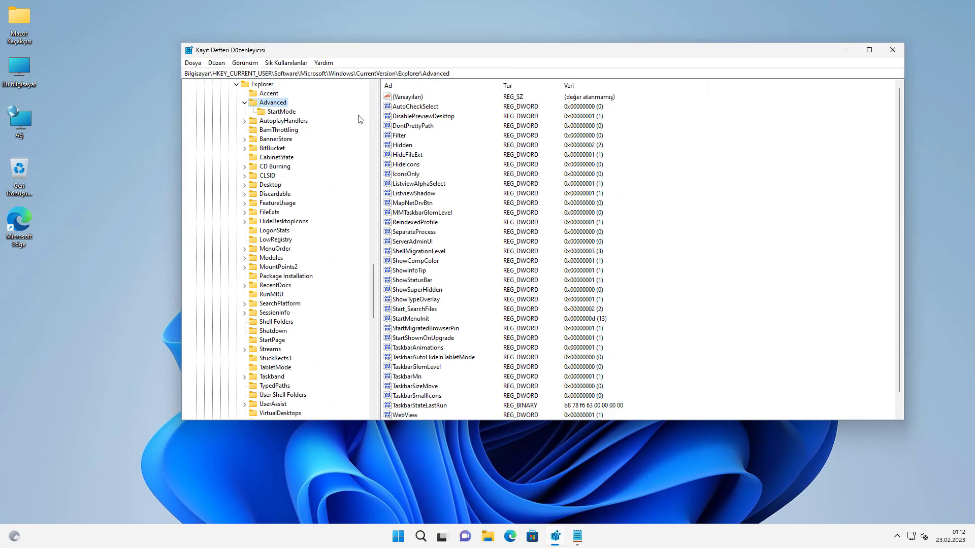
Create a DWORD (32-bit) value named TaskbarSi in the Advanced key
{"action": "right_click", "coordinate": [278, 106]}
{"action": "mouse_move", "coordinate": [296, 123]}
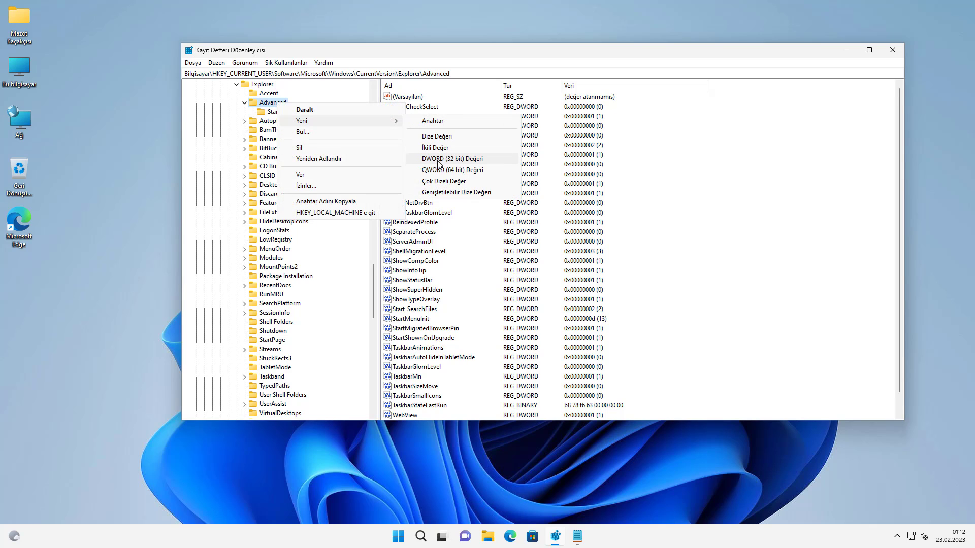
{"action": "left_click", "coordinate": [463, 159]}
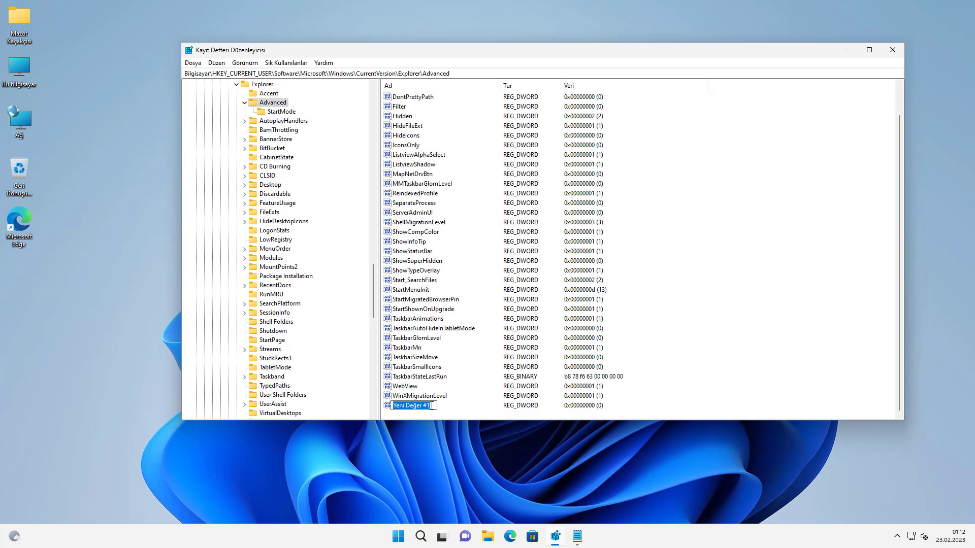
{"action": "type", "text": "Task"}
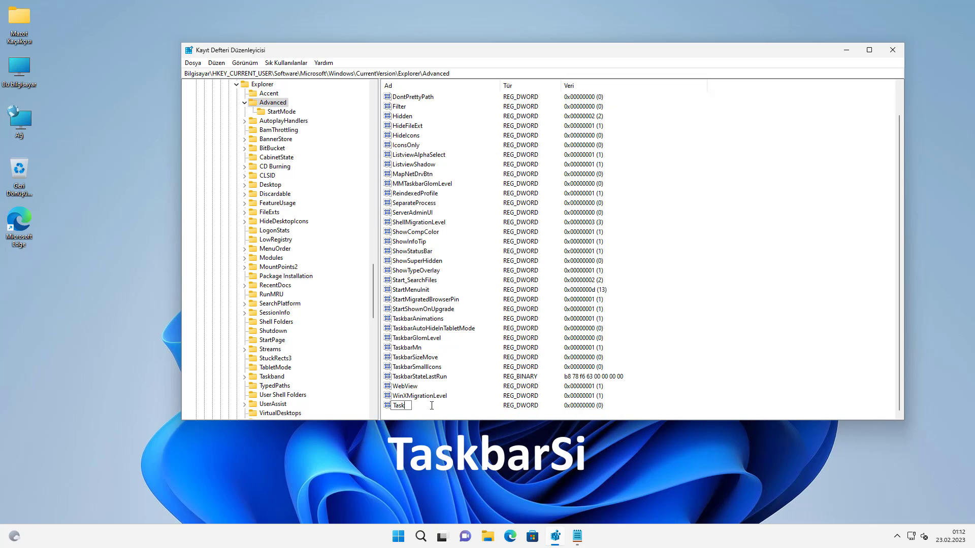
{"action": "type", "text": "barSi"}
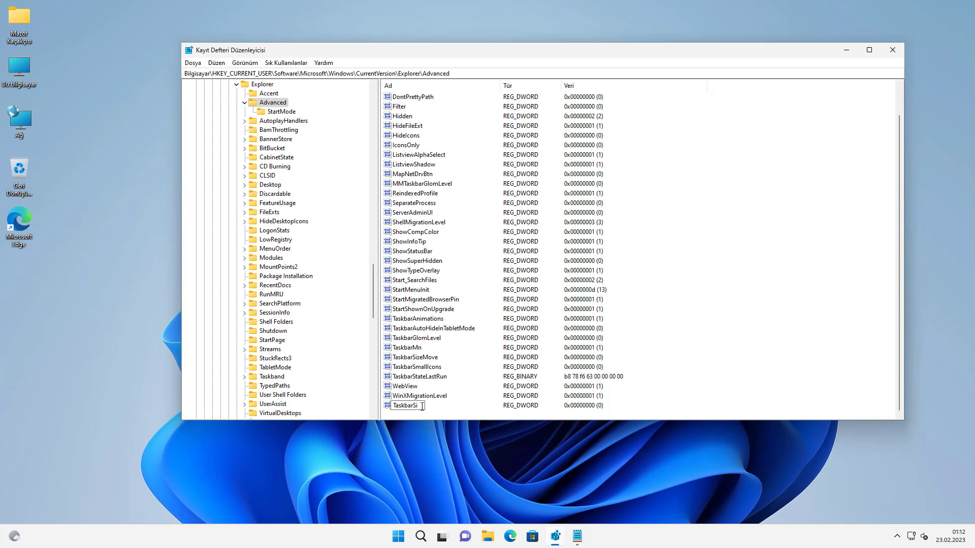
{"action": "left_click_drag", "start_coordinate": [423, 406], "coordinate": [360, 406]}
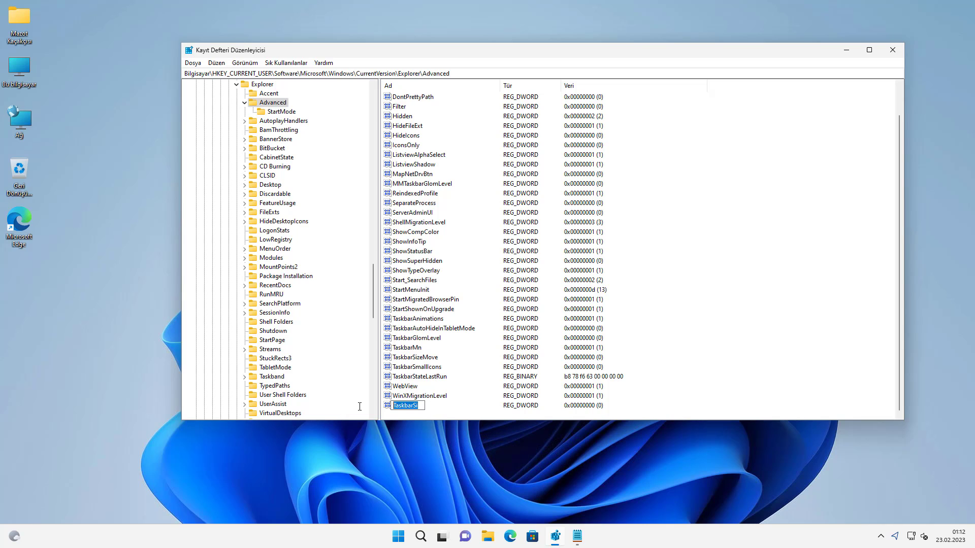
{"action": "key", "text": "Return"}
Confirm the value data of TaskbarSi as 0 and close the Registry Editor
{"action": "double_click", "coordinate": [406, 406]}
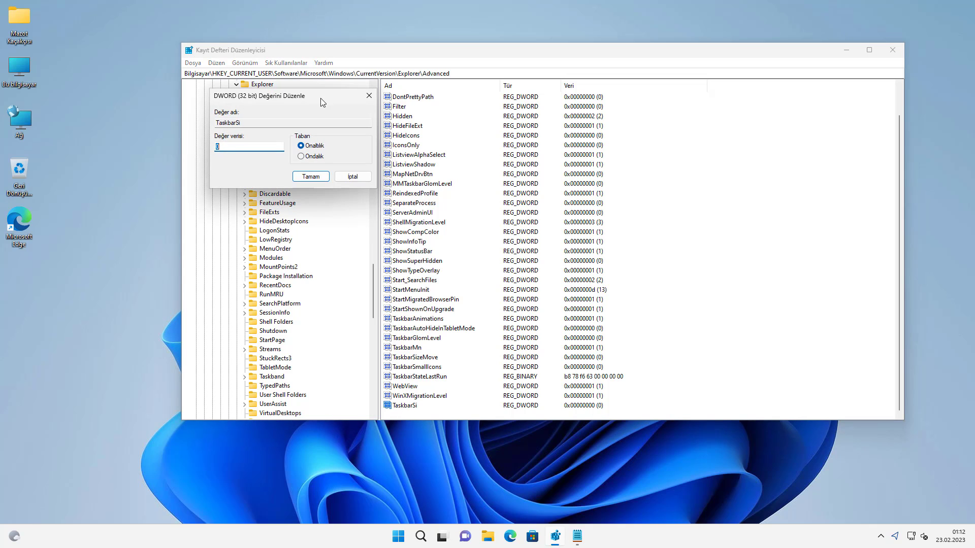
{"action": "left_click_drag", "start_coordinate": [321, 99], "coordinate": [511, 198]}
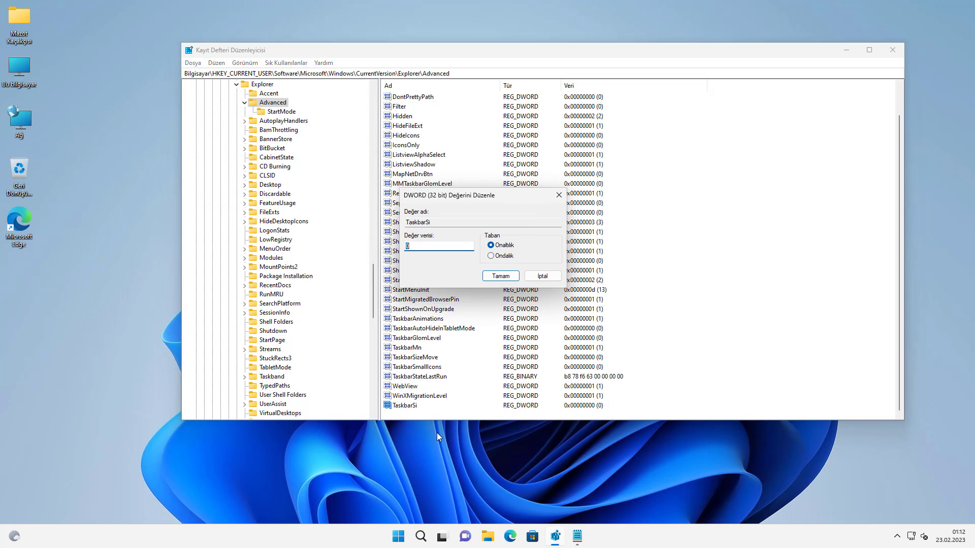
{"action": "left_click", "coordinate": [415, 245]}
{"action": "left_click", "coordinate": [501, 276]}
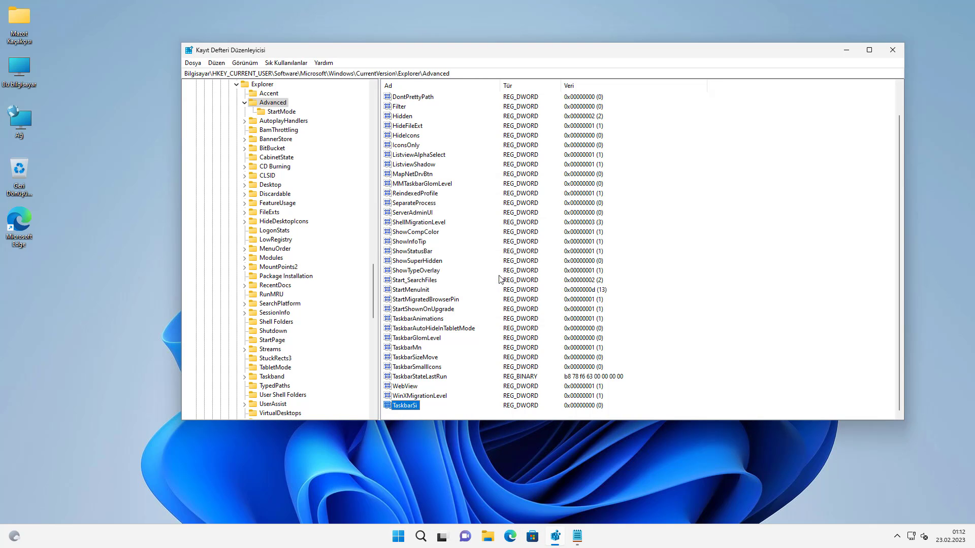
{"action": "left_click", "coordinate": [896, 52]}
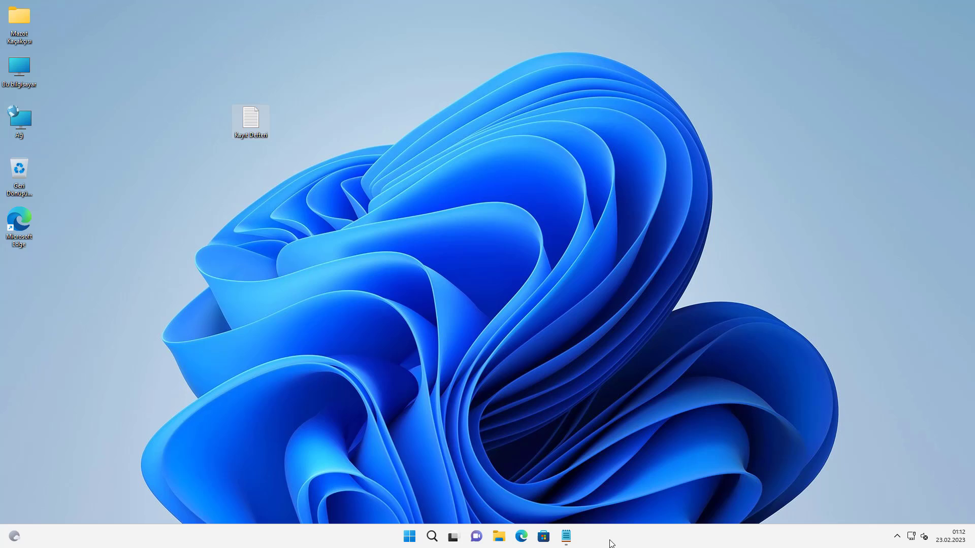
Restart the computer (Yeniden başlat) to apply the TaskbarSi value of 0
{"action": "right_click", "coordinate": [410, 539]}
{"action": "mouse_move", "coordinate": [431, 497]}
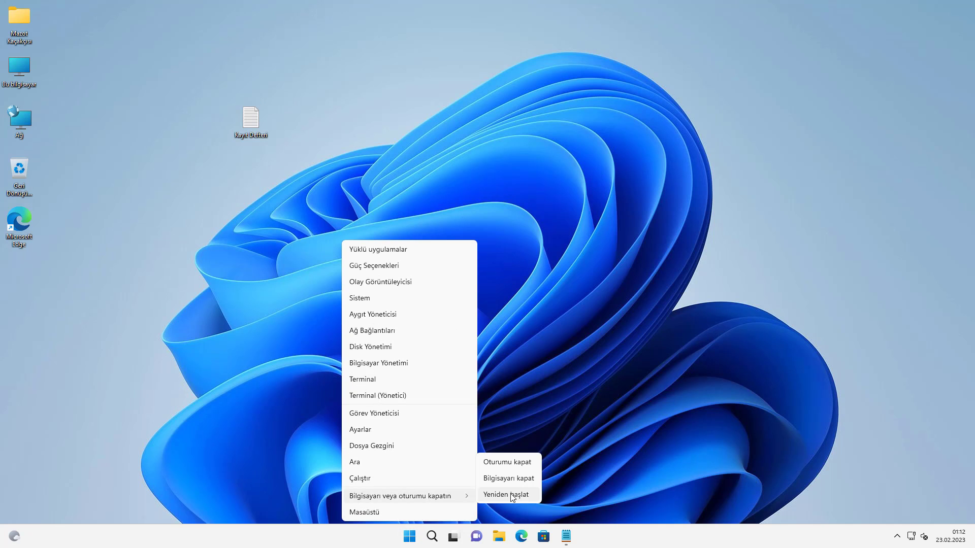
{"action": "left_click", "coordinate": [508, 495]}
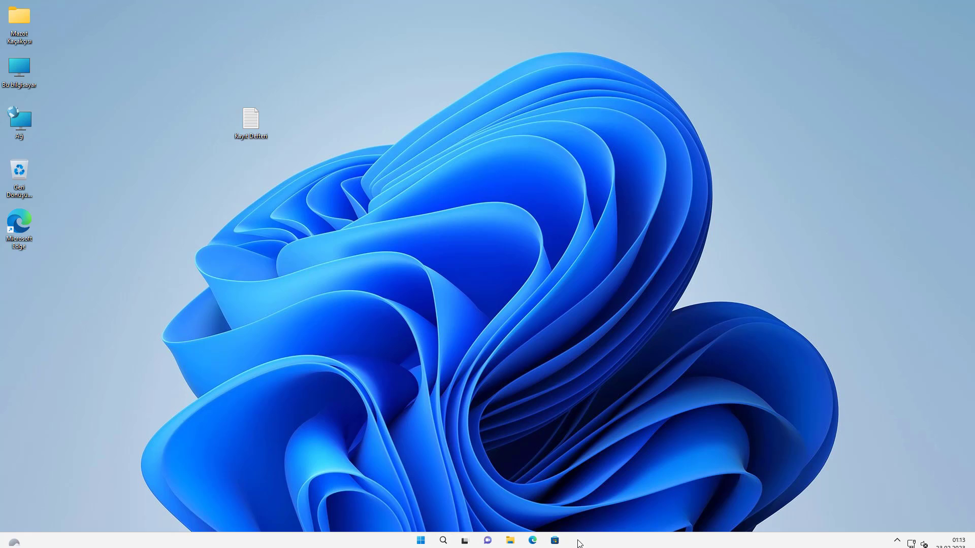
Reopen the Registry Editor by searching for reg, and approve its permission request
{"action": "left_click", "coordinate": [444, 541]}
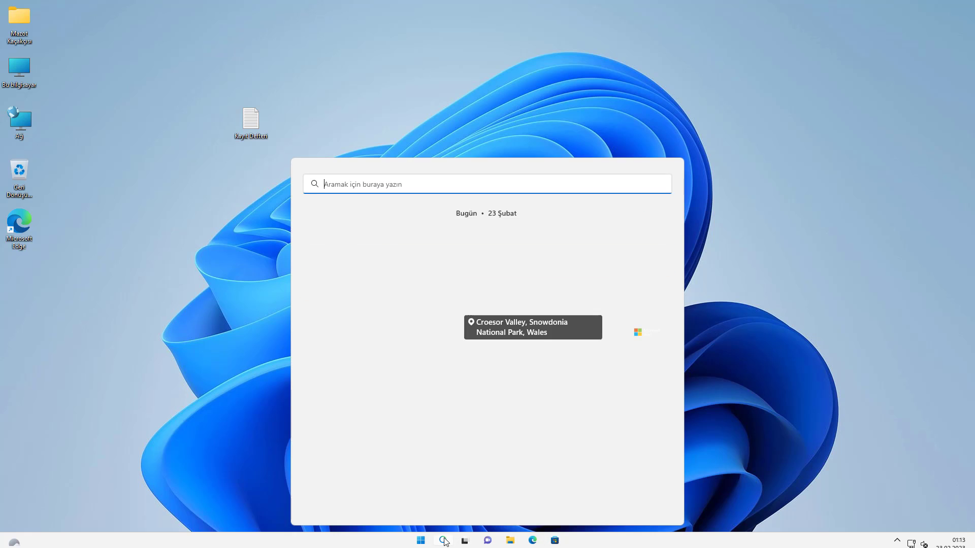
{"action": "type", "text": "reg"}
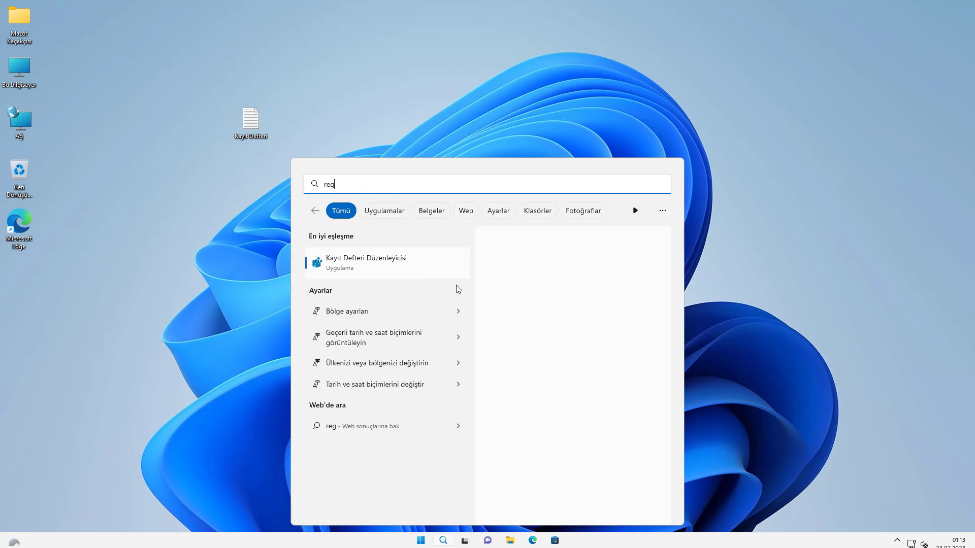
{"action": "left_click", "coordinate": [431, 273]}
{"action": "left_click", "coordinate": [438, 349]}
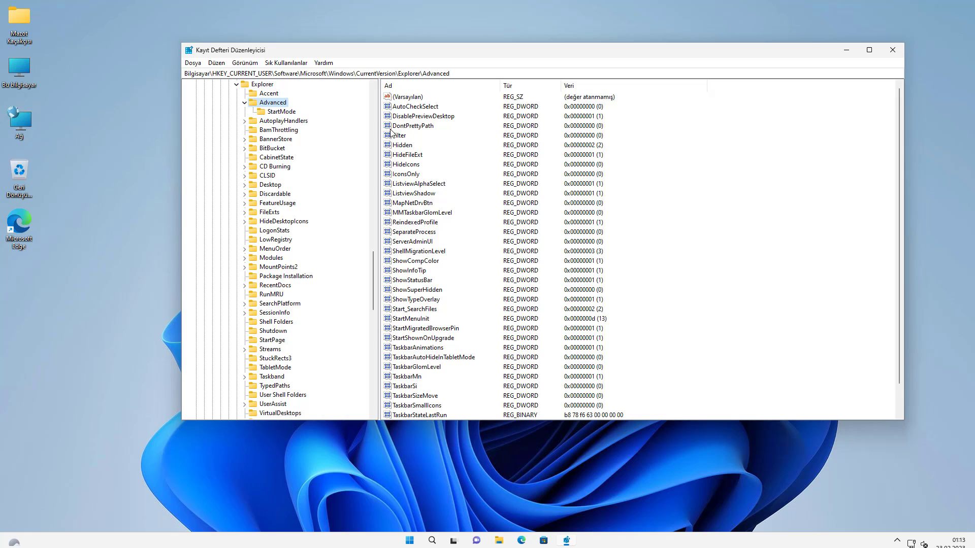
Set the value data of TaskbarSi in the Advanced key to 1 and close the Registry Editor
{"action": "left_click", "coordinate": [415, 387]}
{"action": "double_click", "coordinate": [414, 387]}
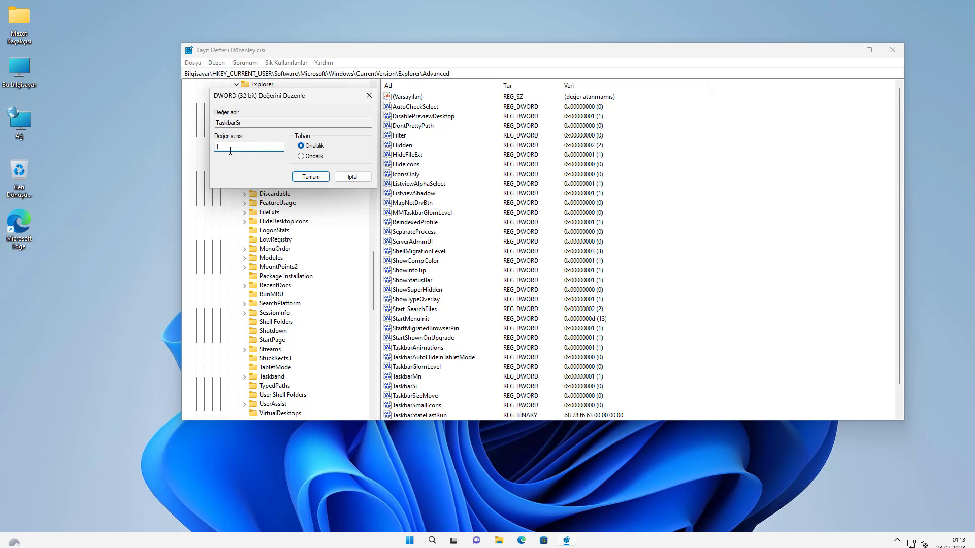
{"action": "type", "text": "1"}
{"action": "left_click", "coordinate": [313, 176]}
{"action": "left_click", "coordinate": [892, 49]}
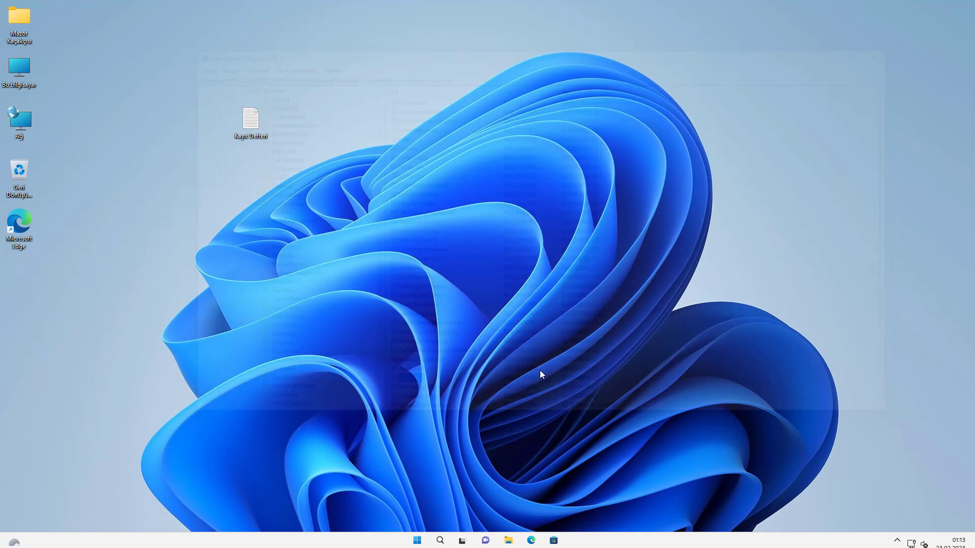
Restart the computer (Yeniden başlat) to apply the TaskbarSi value of 1
{"action": "right_click", "coordinate": [421, 541]}
{"action": "mouse_move", "coordinate": [457, 503]}
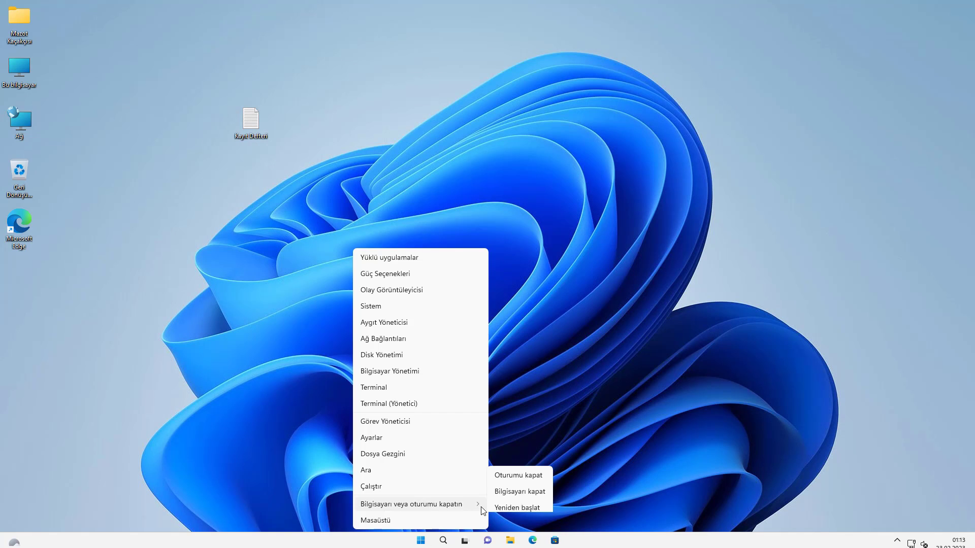
{"action": "left_click", "coordinate": [513, 506]}
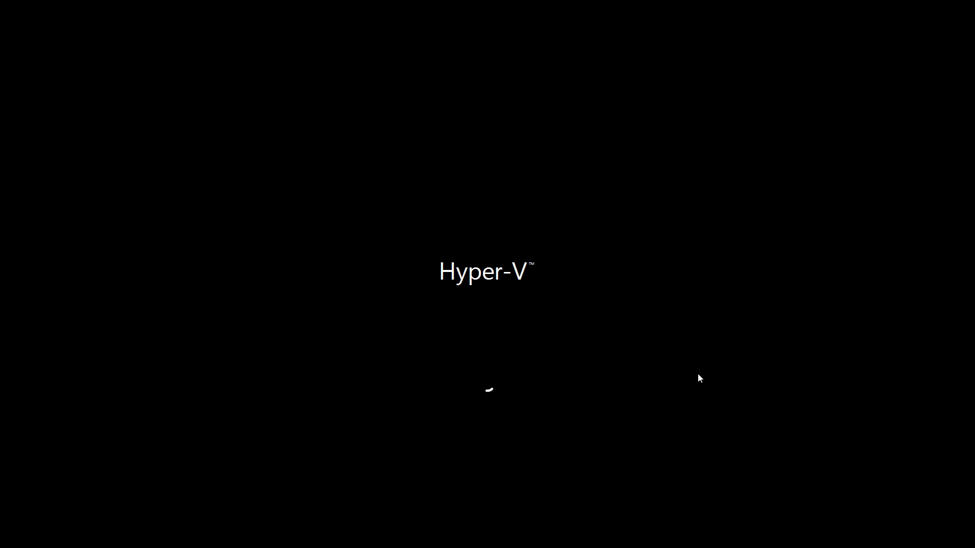